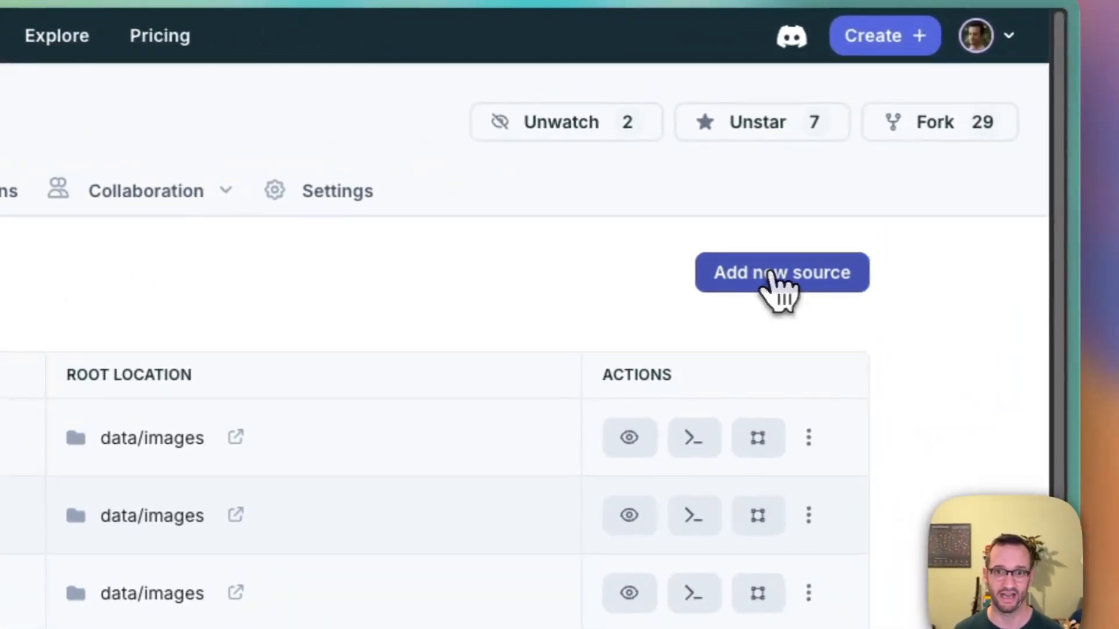
- Start adding a new source and examine the contents of the repository's data folder as a possible source location
click(772, 273)
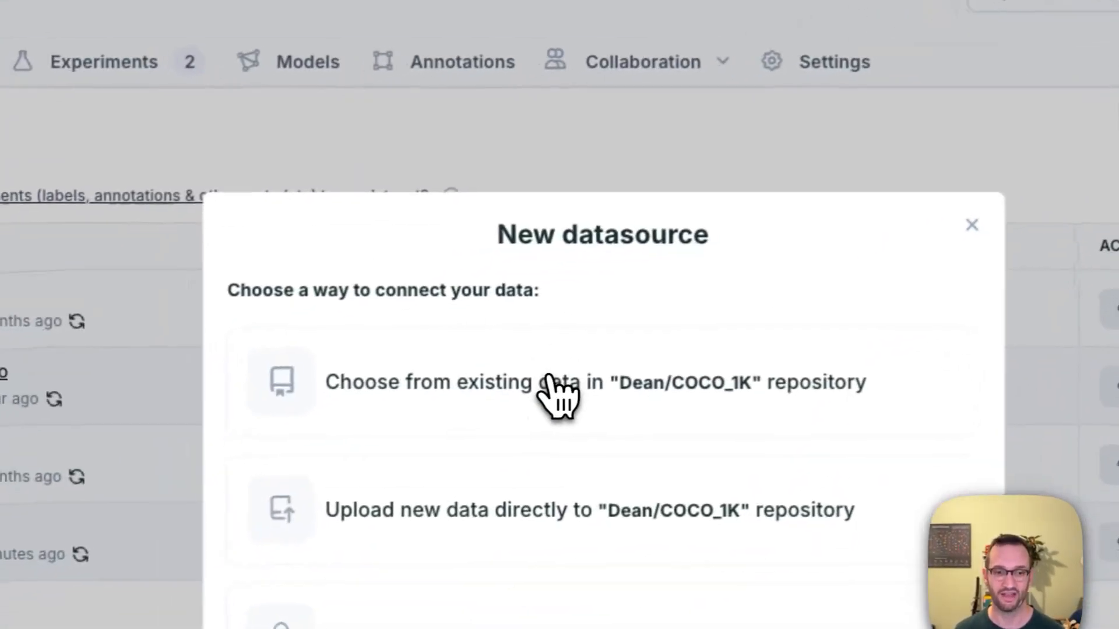
click(554, 394)
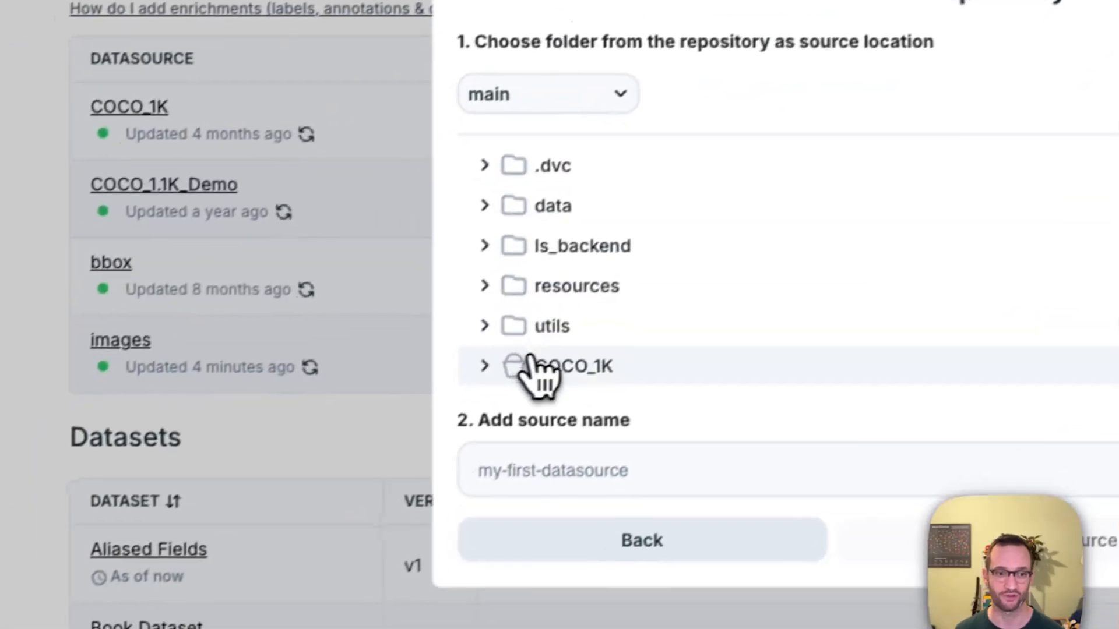
click(497, 208)
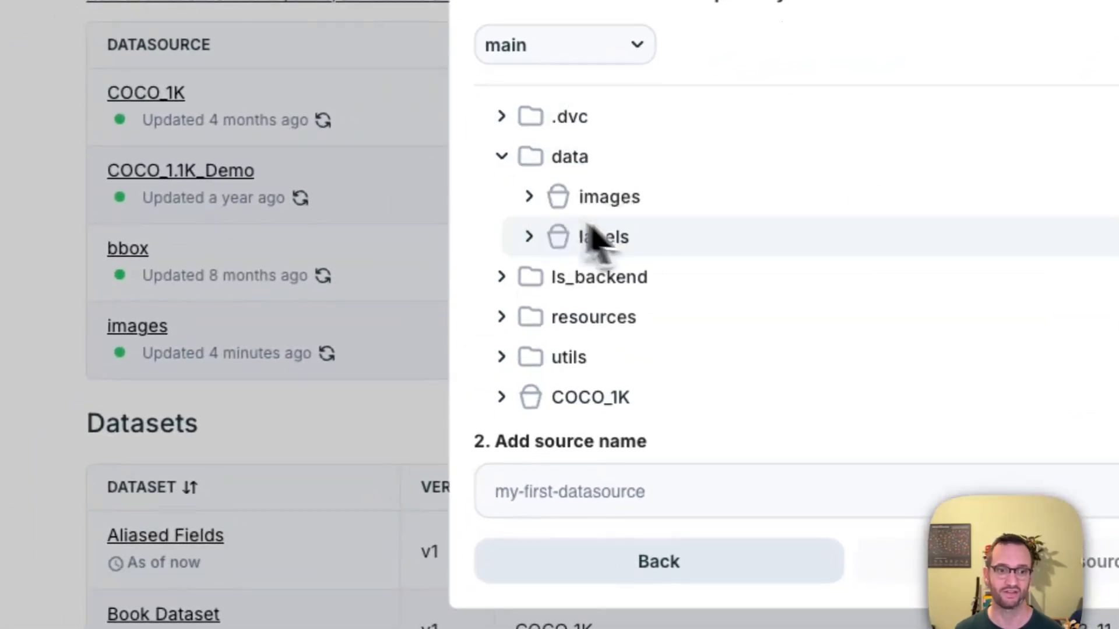
click(642, 564)
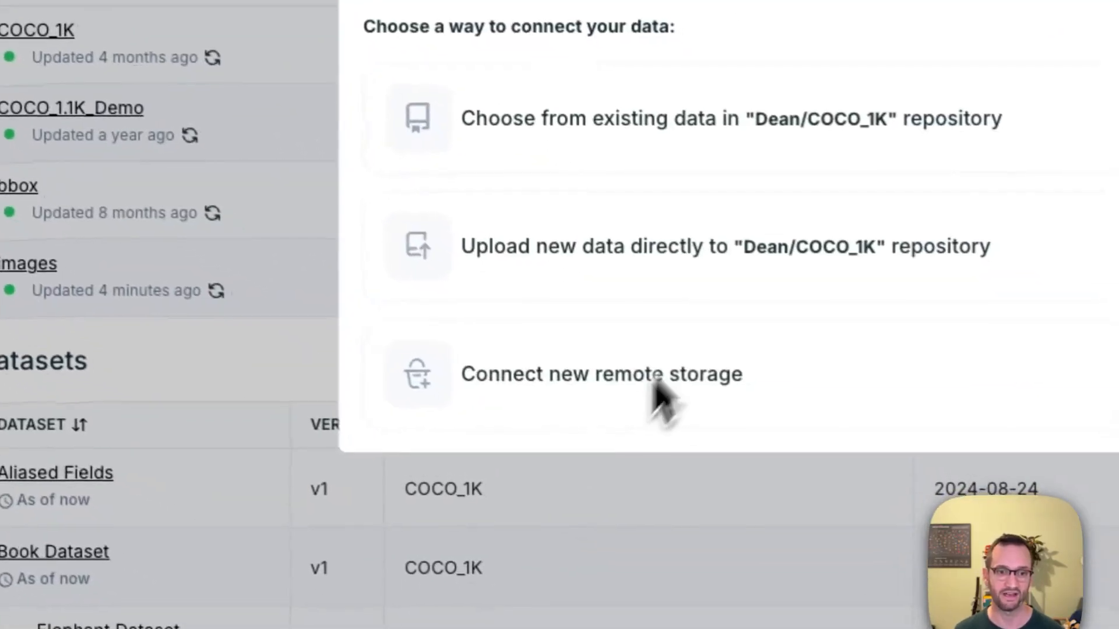
- Examine the instructions for uploading data directly to the repository and the remote storage options, and close the new datasource dialog
click(722, 260)
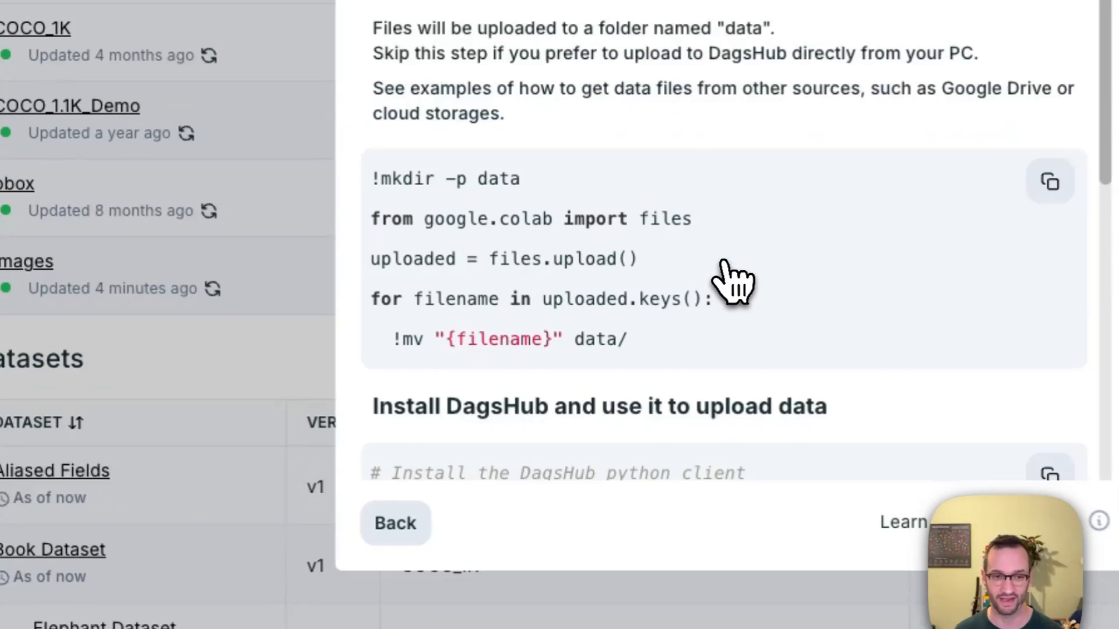
scroll(570, 250, down, 5)
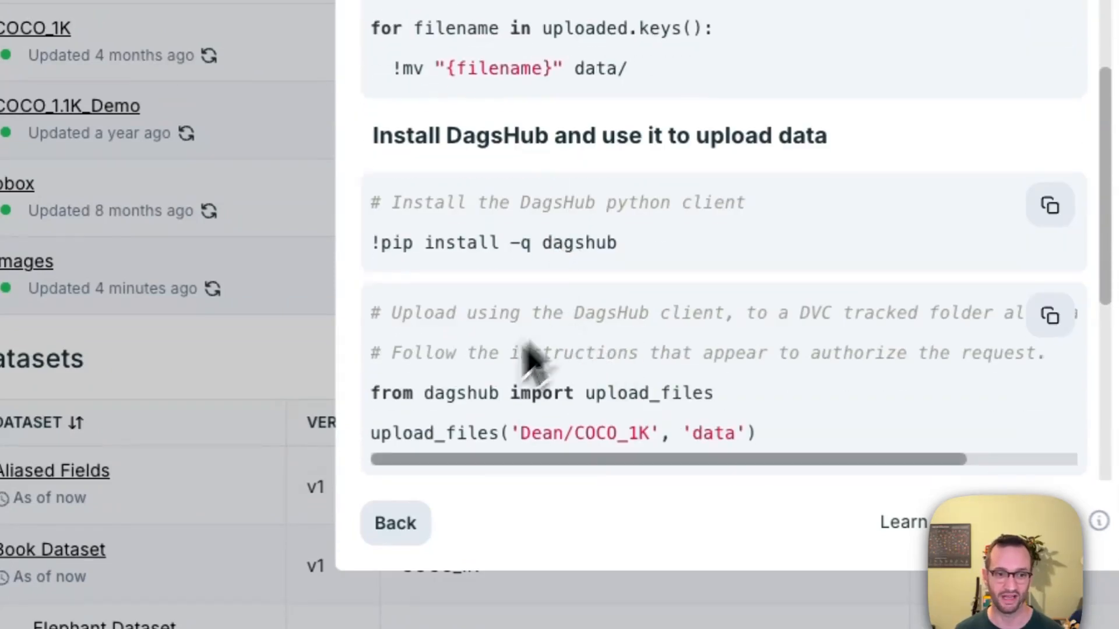
click(403, 536)
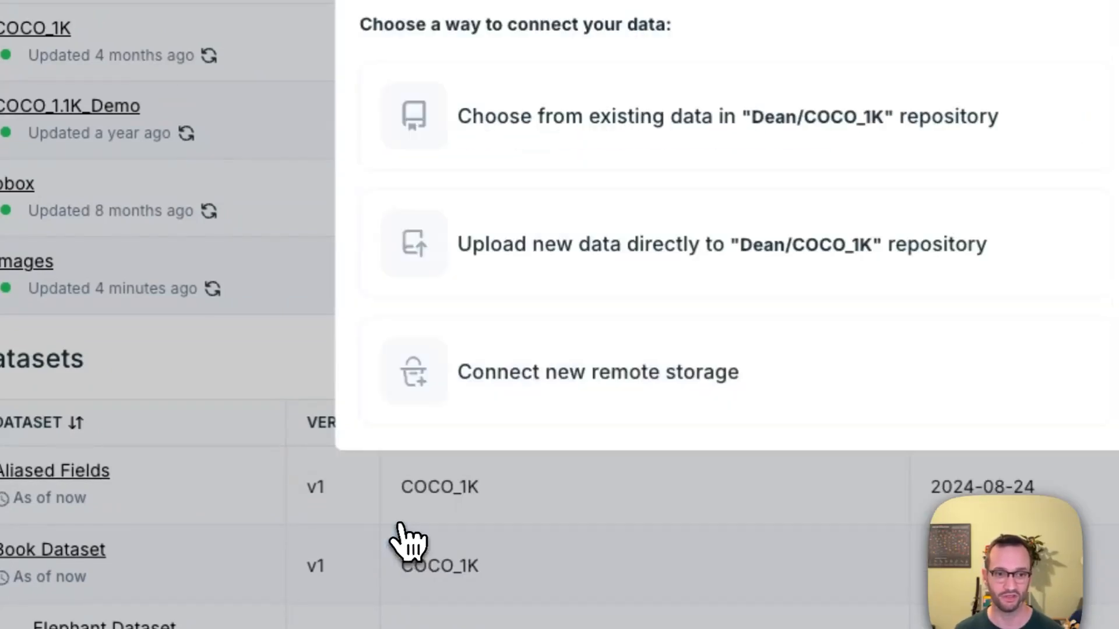
click(539, 408)
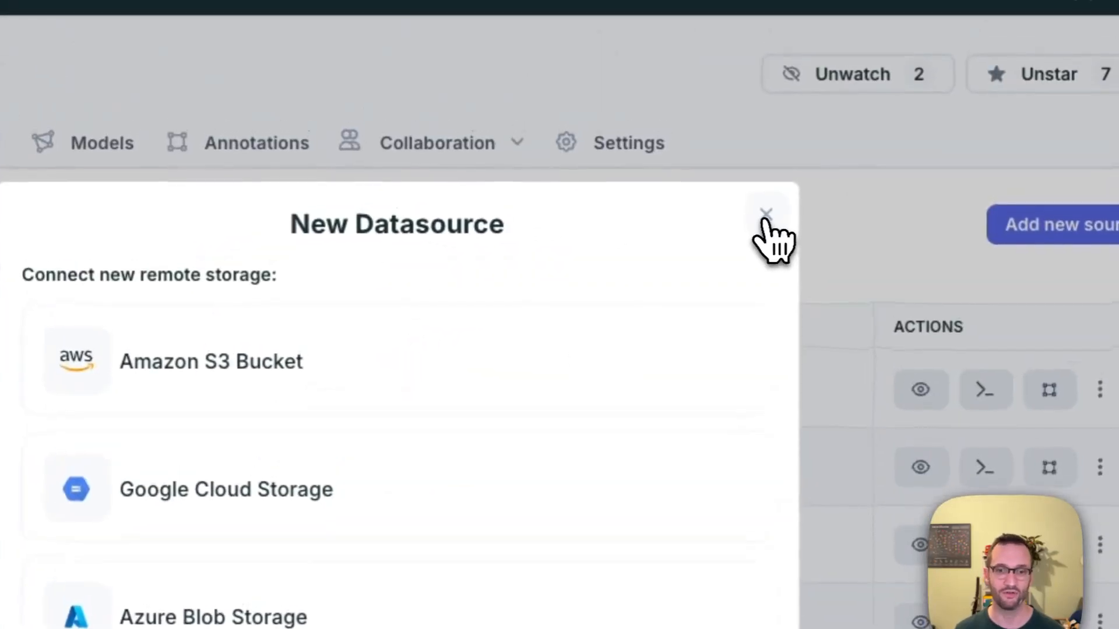
click(765, 217)
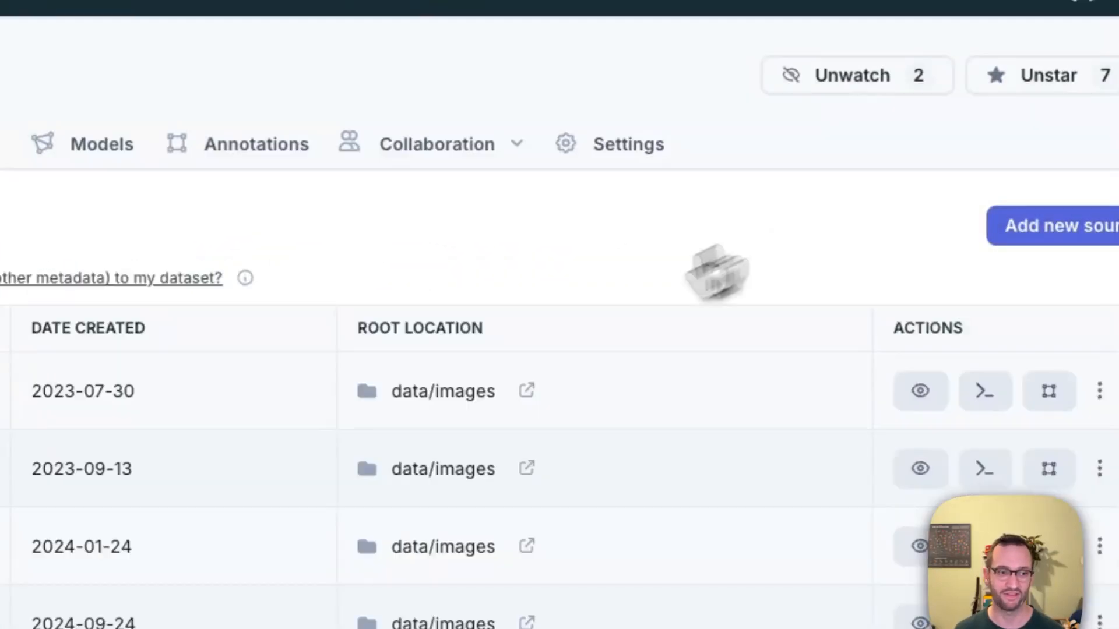
- Open the images datasource and show all metadata fields on its datapoints
mouse_move(294, 309)
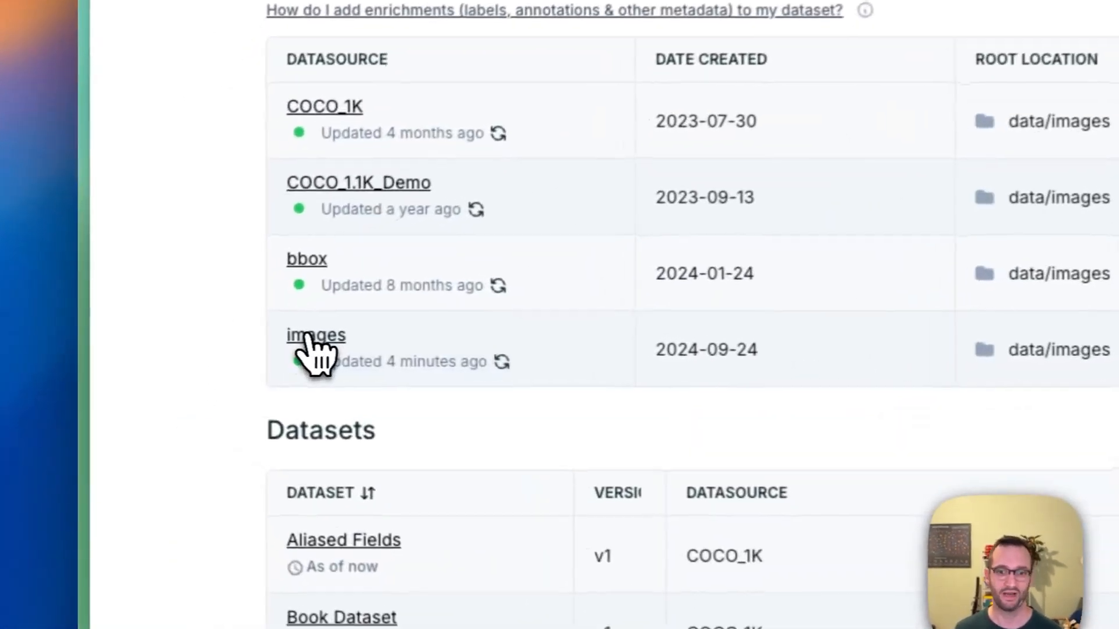
click(189, 353)
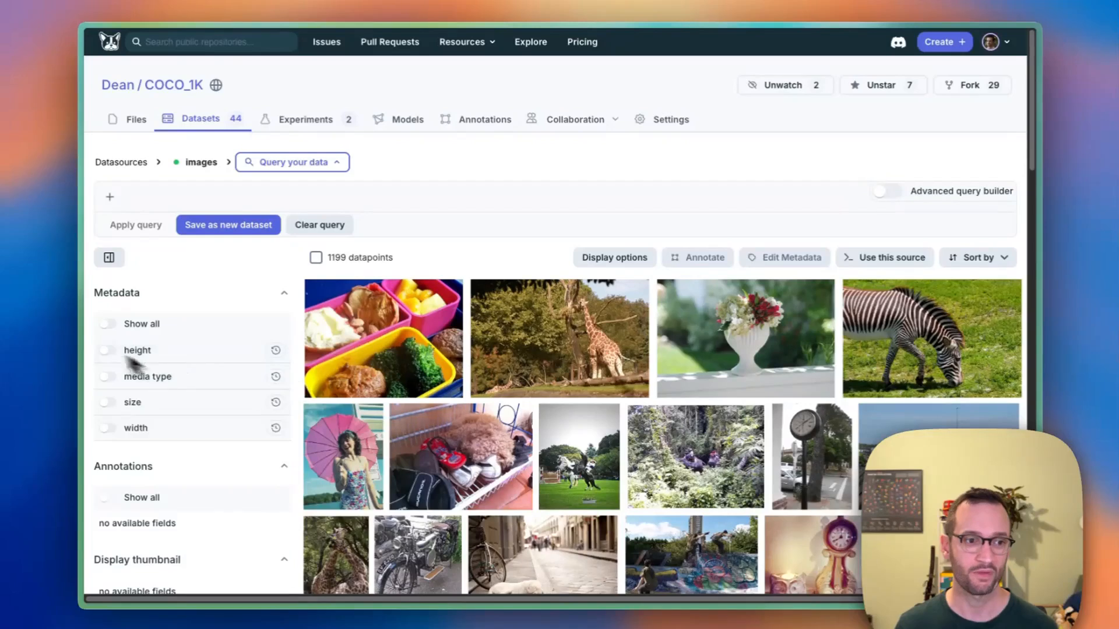
mouse_move(130, 327)
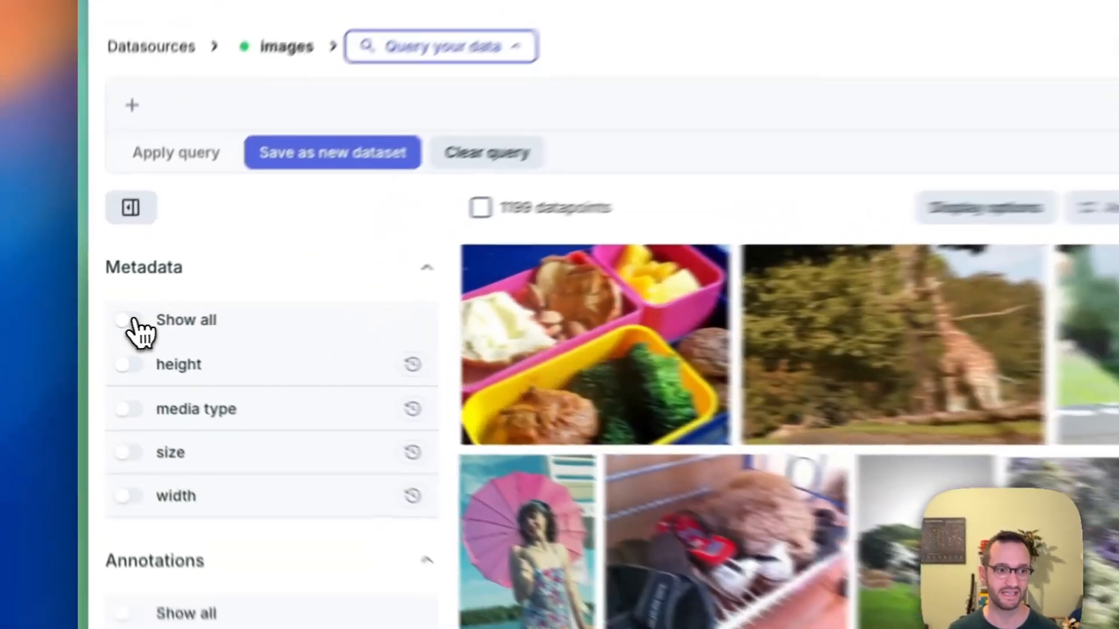
click(112, 319)
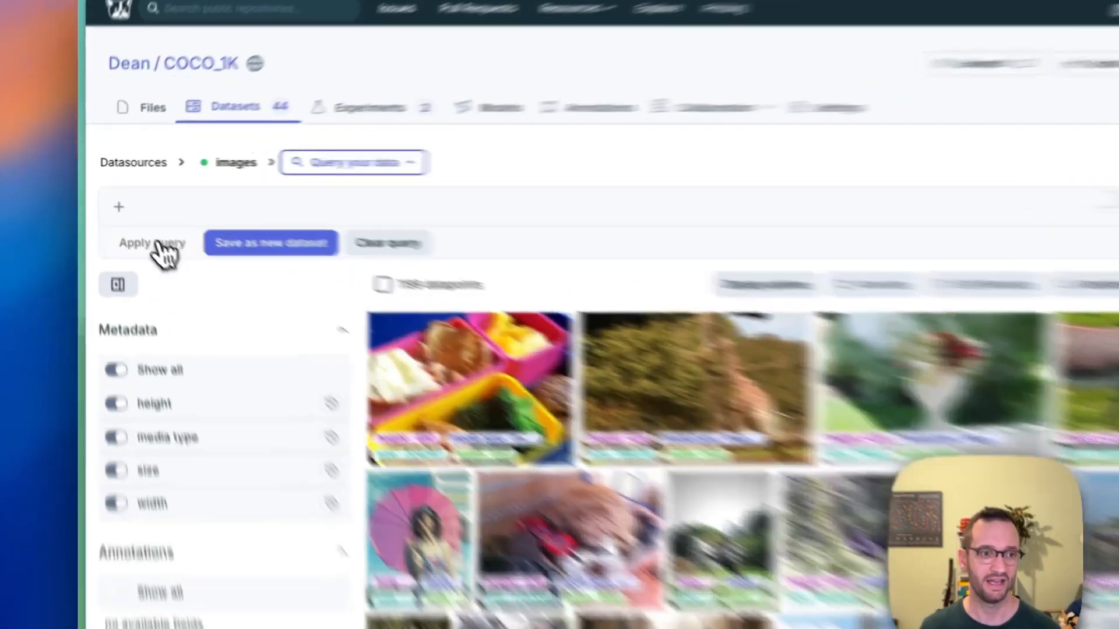
- Filter the images datasource to datapoints with width < 400 and apply the query
click(118, 207)
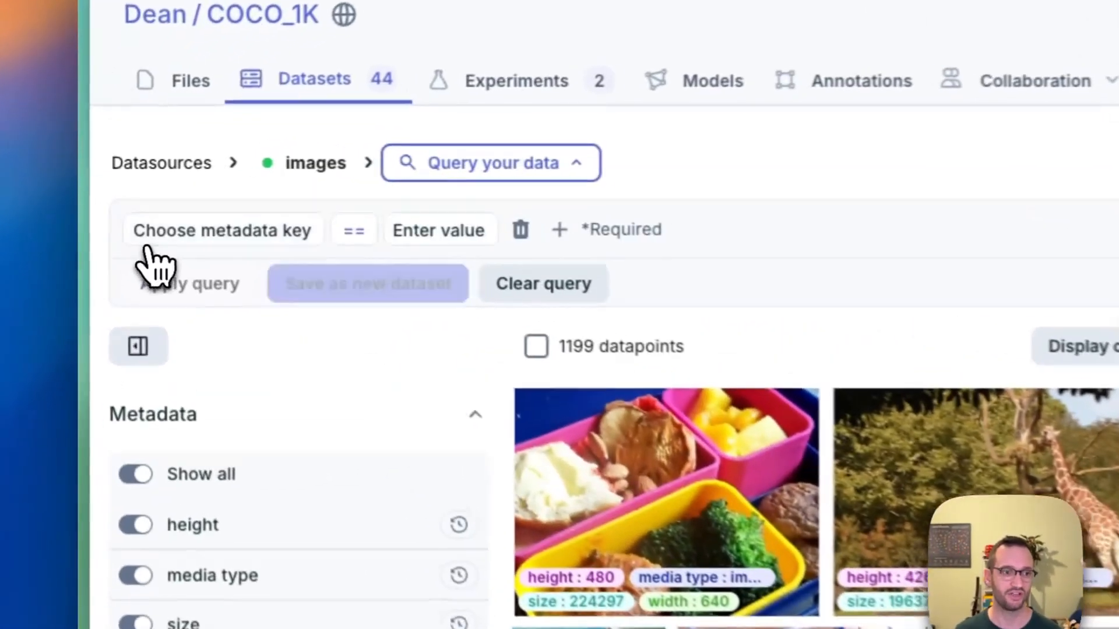
click(160, 212)
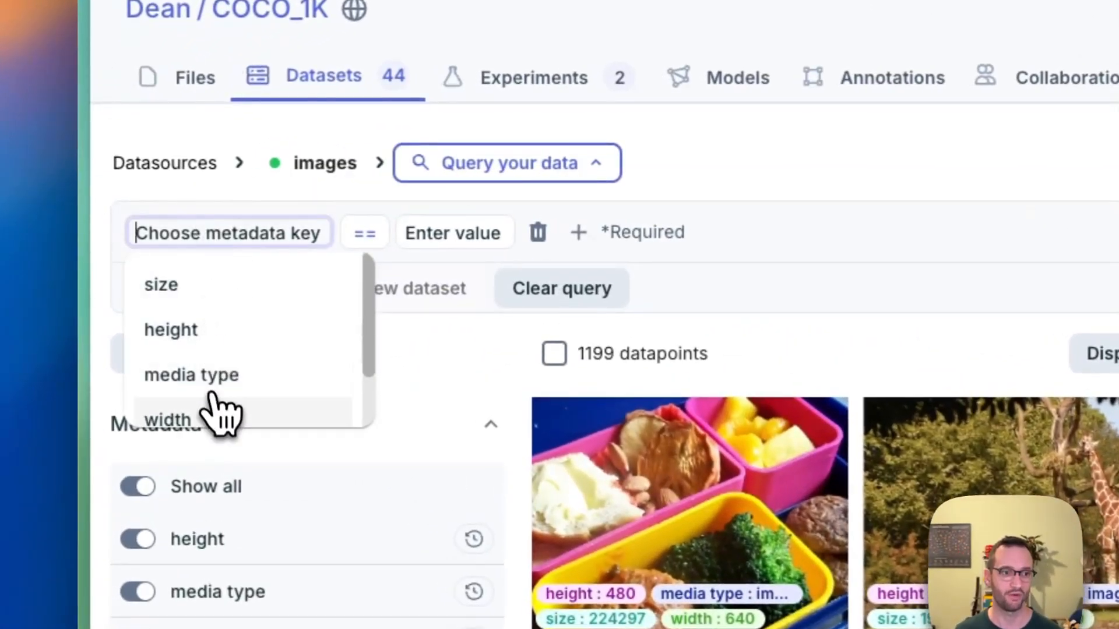
click(216, 408)
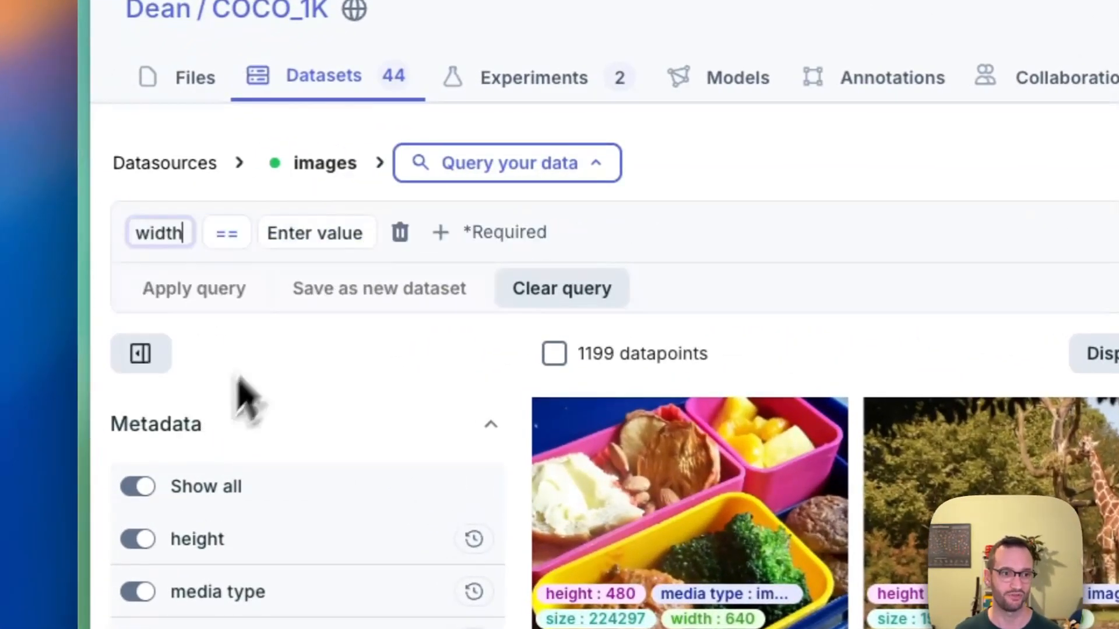
click(230, 230)
click(259, 417)
click(292, 233)
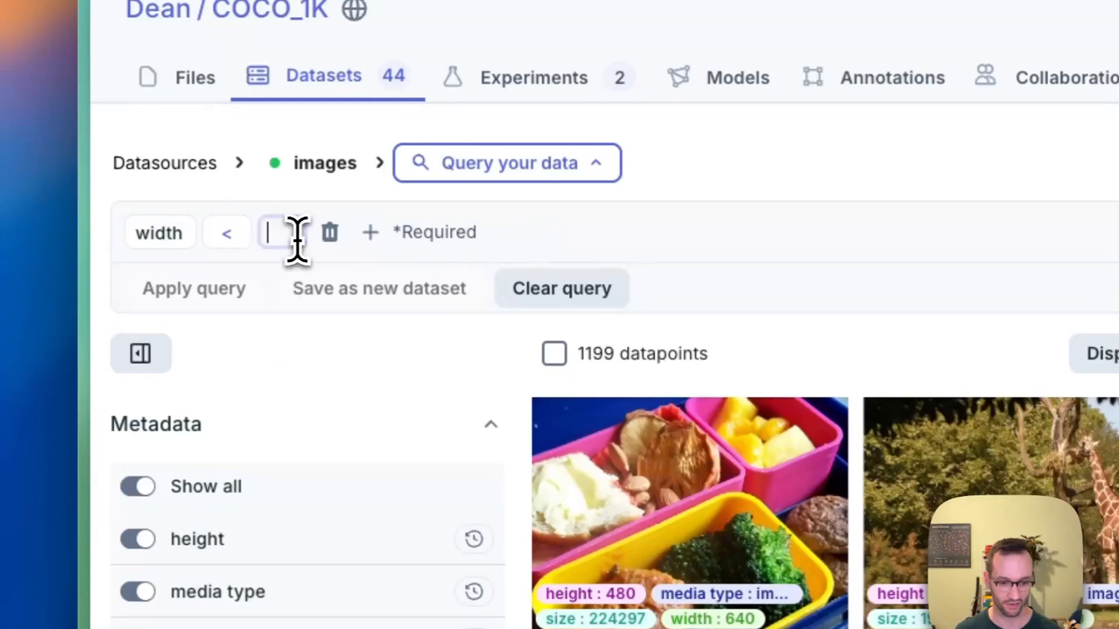
text(400)
click(220, 291)
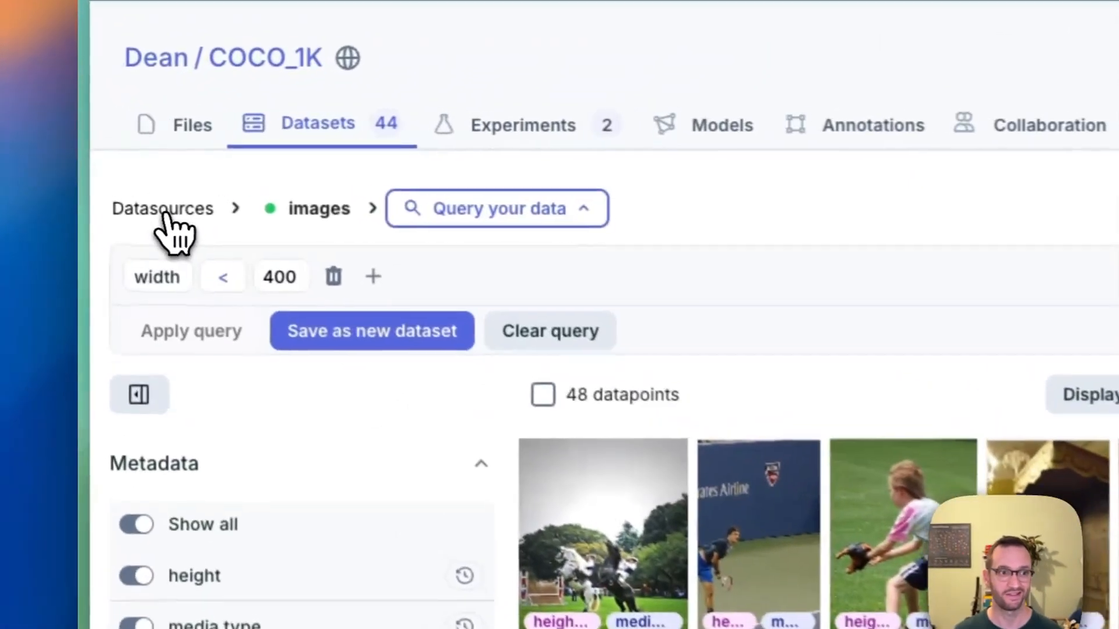
- Return to the list of datasources, open COCO_1K and show the categories metadata on its datapoints
click(122, 164)
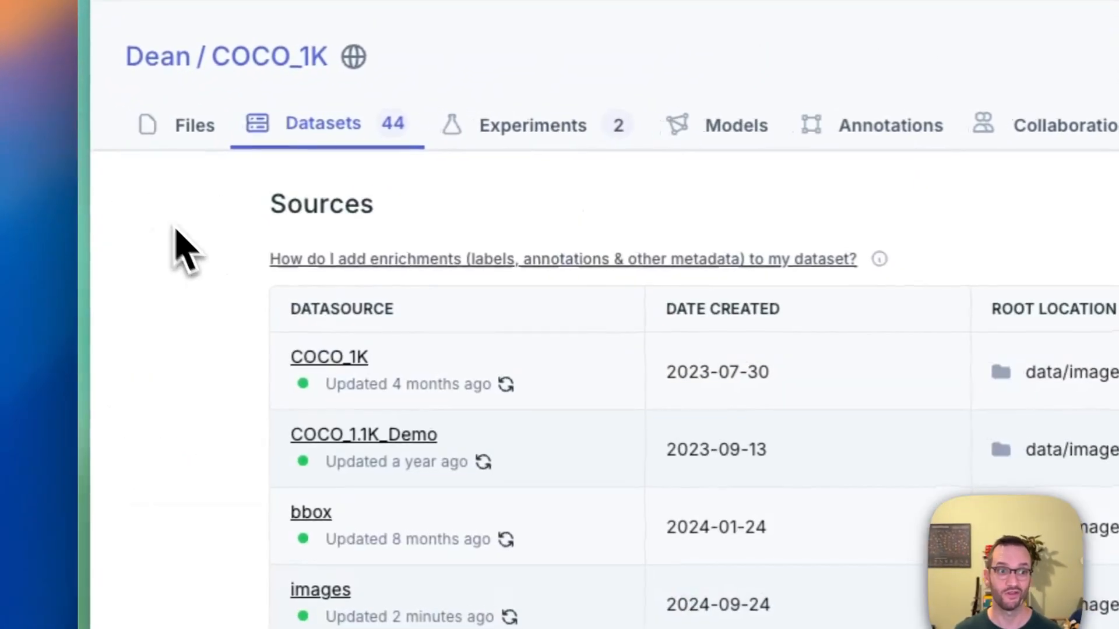
click(342, 362)
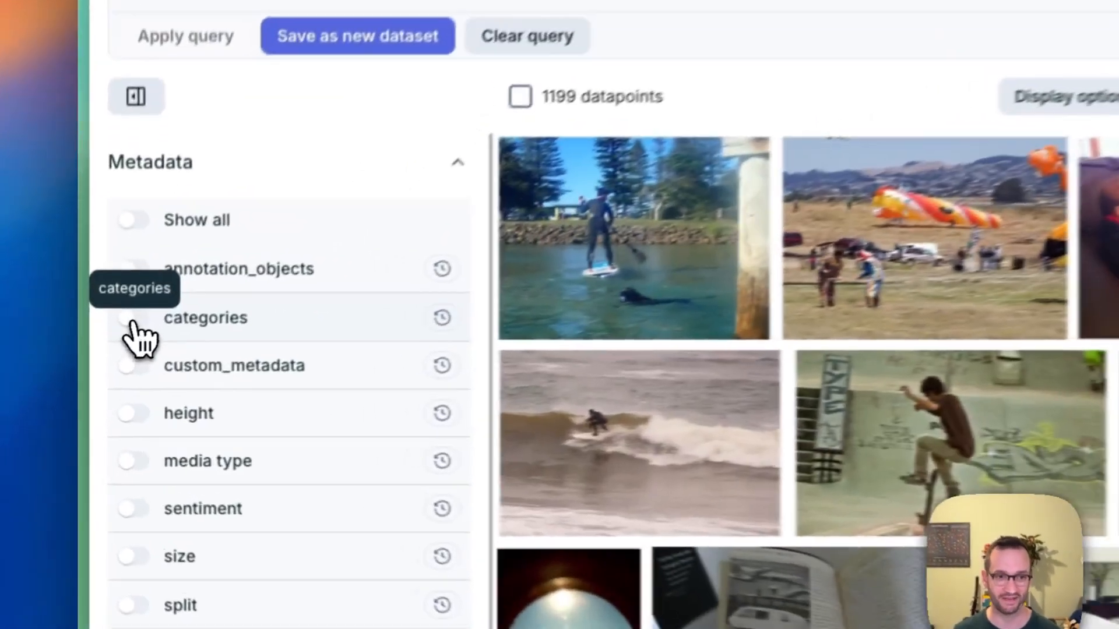
click(108, 377)
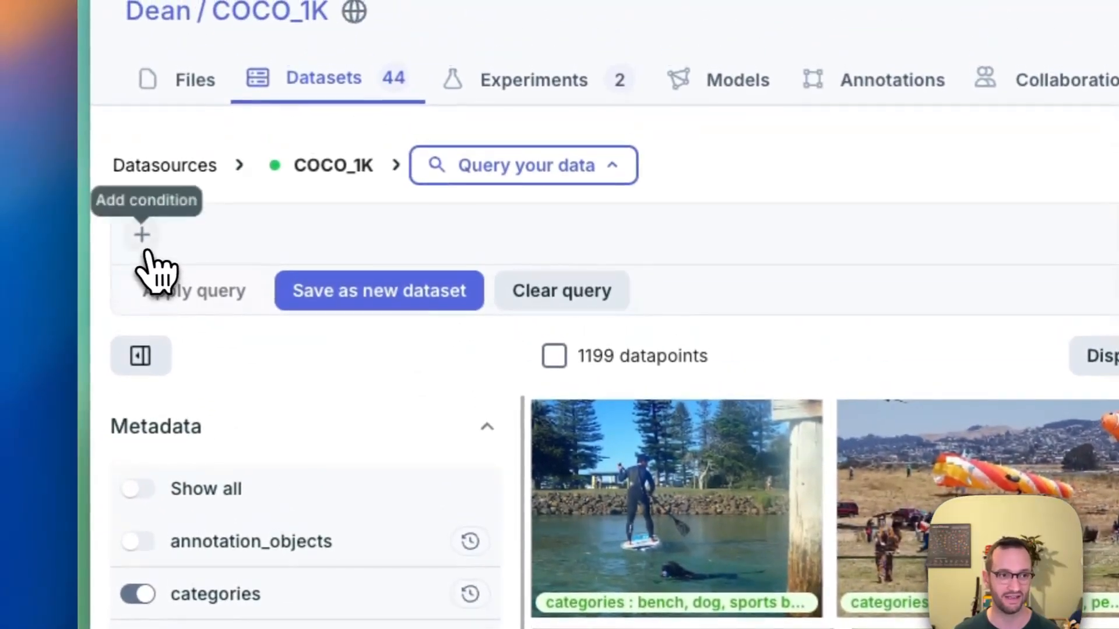
- Query COCO_1K for datapoints whose categories field contains "dog"
click(145, 251)
click(210, 324)
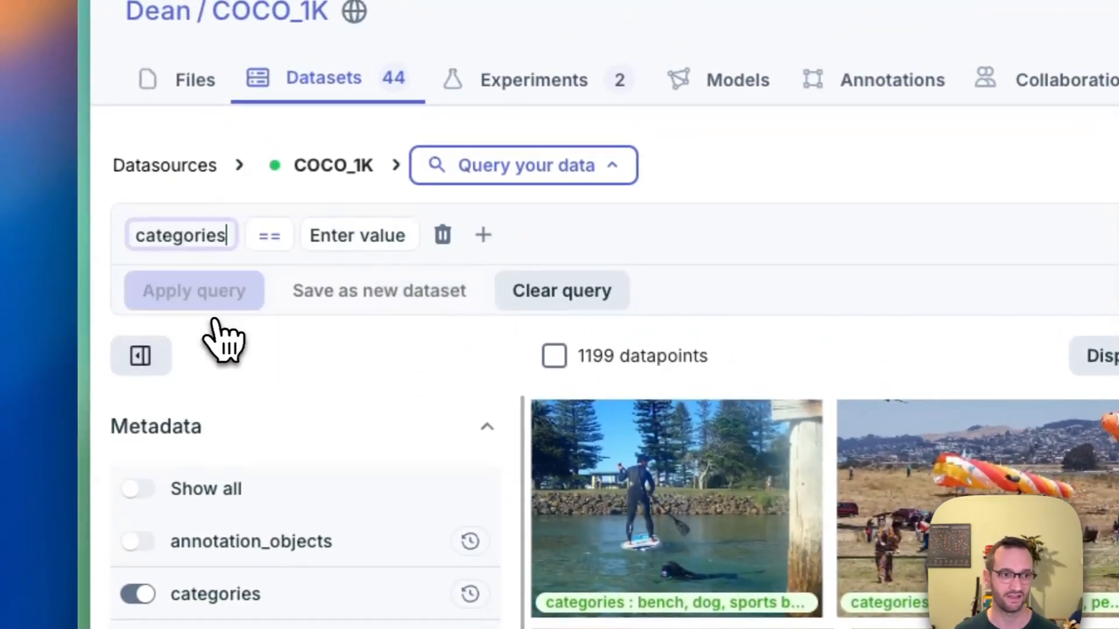
click(270, 235)
click(315, 332)
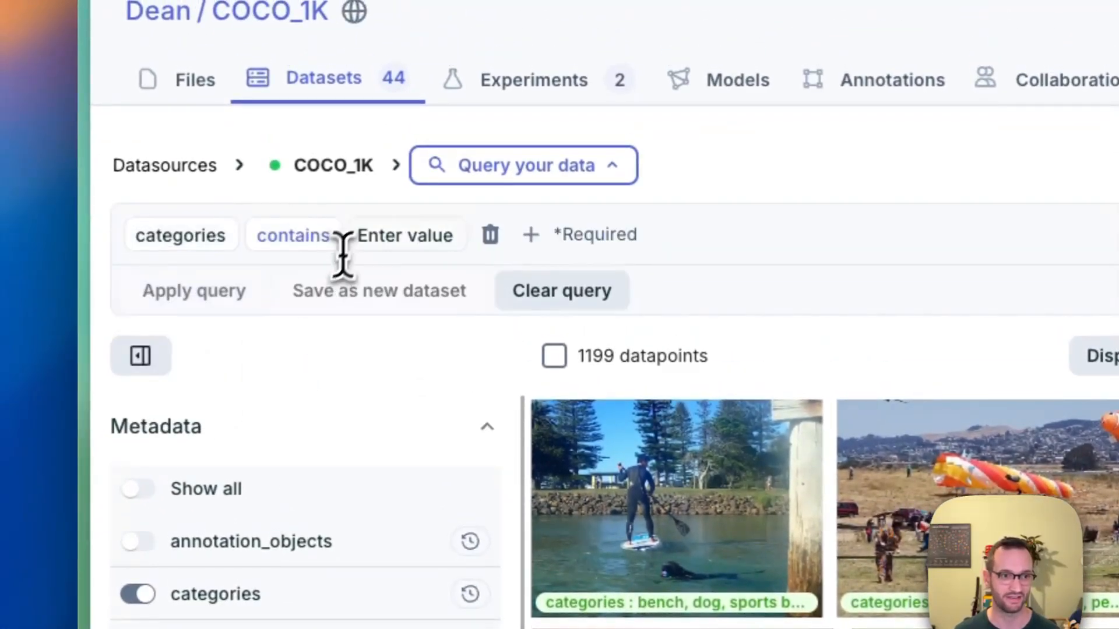
click(379, 233)
text(dog)
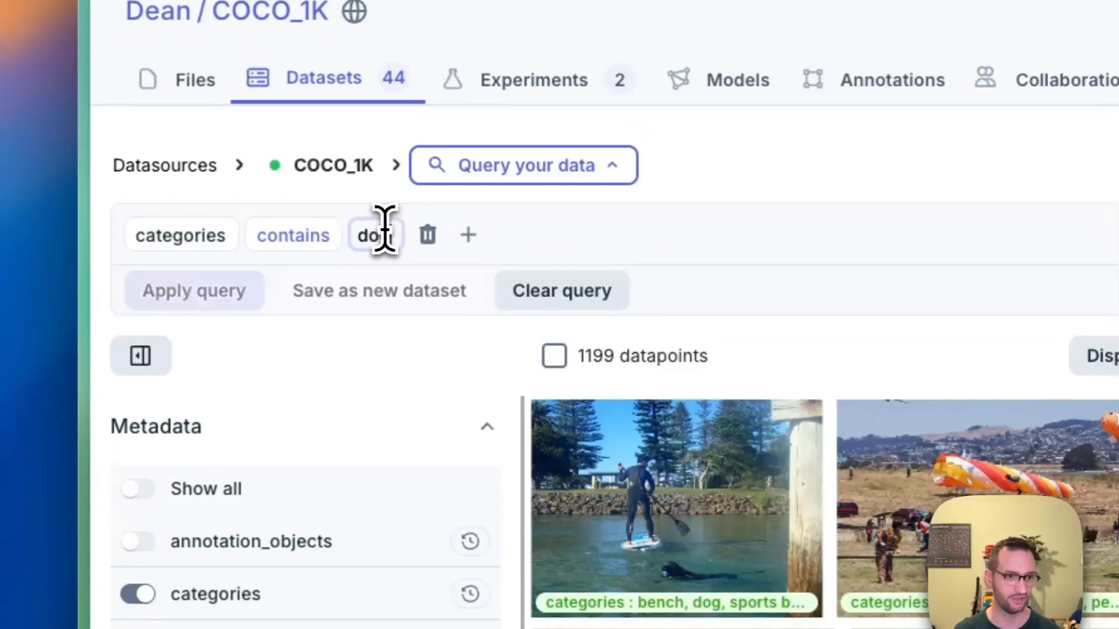
key(Return)
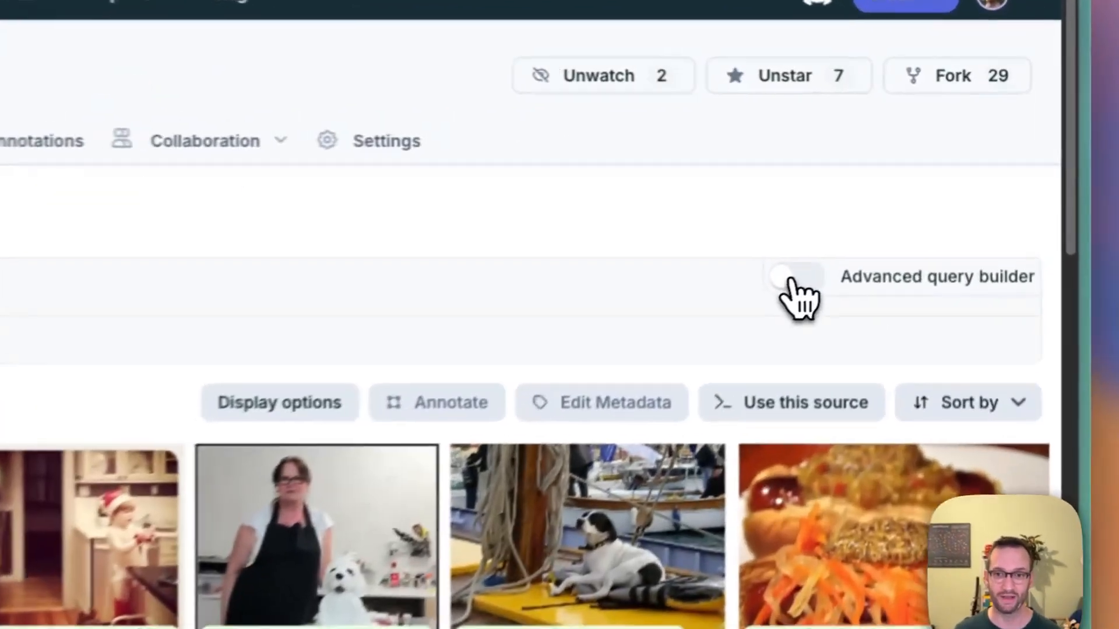
- Enable the advanced query builder, add a negated condition for categories containing "hot dog", and apply the query
click(887, 194)
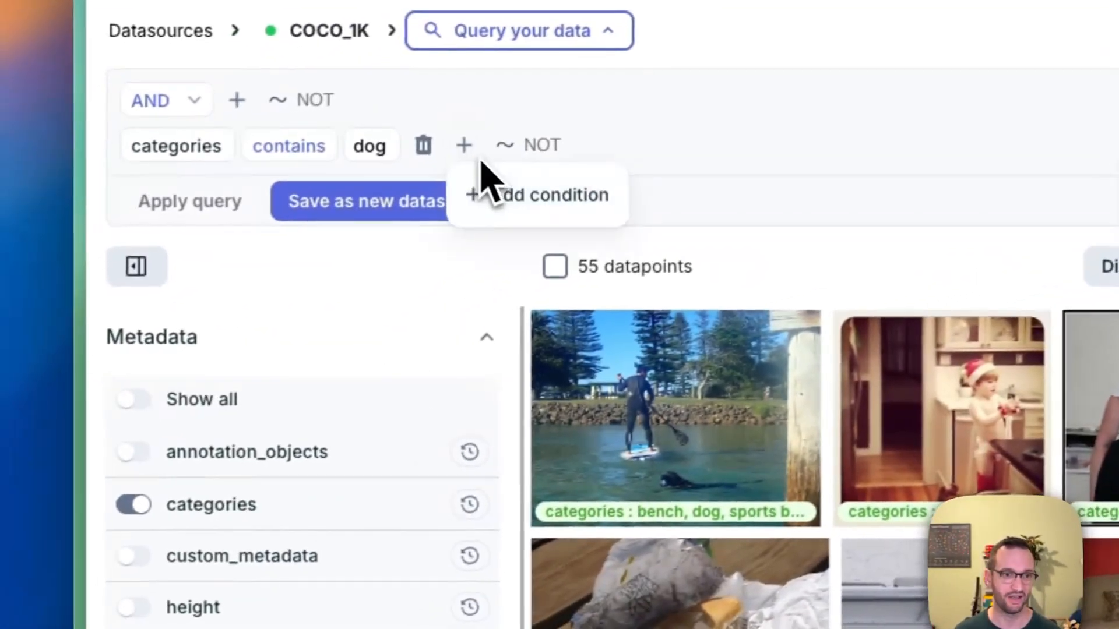
click(263, 332)
click(229, 195)
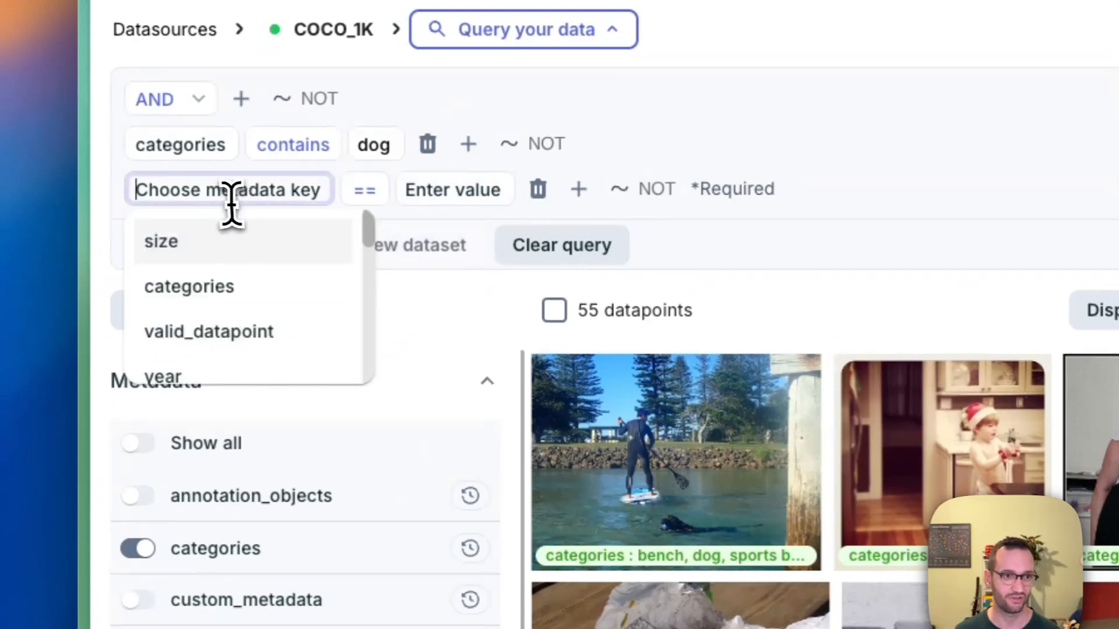
click(242, 285)
click(281, 192)
click(300, 285)
click(391, 192)
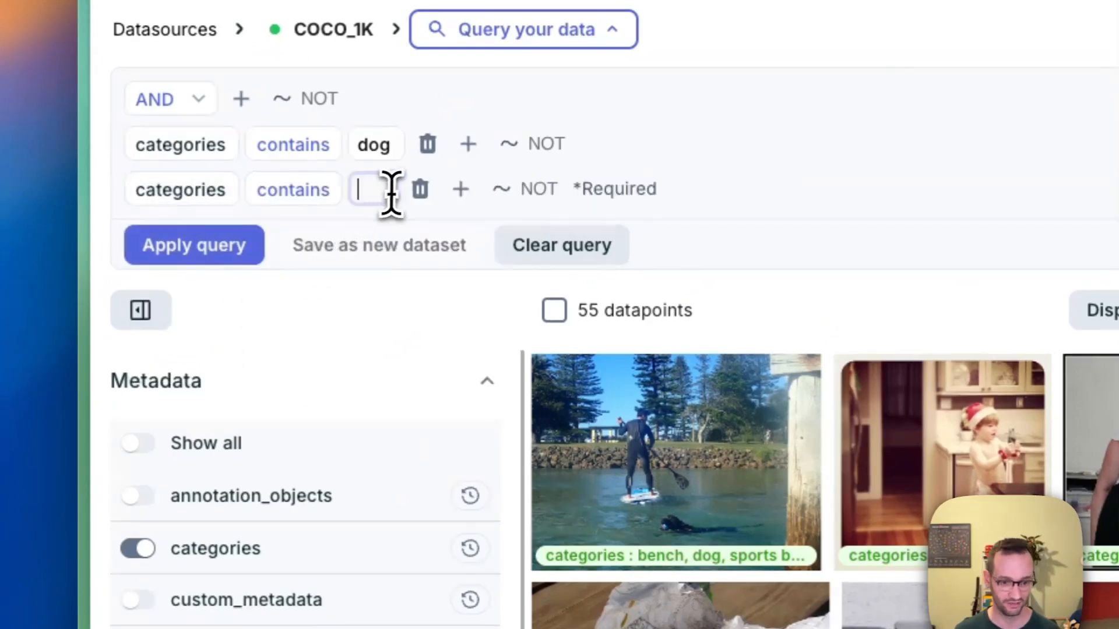
text(hot dog)
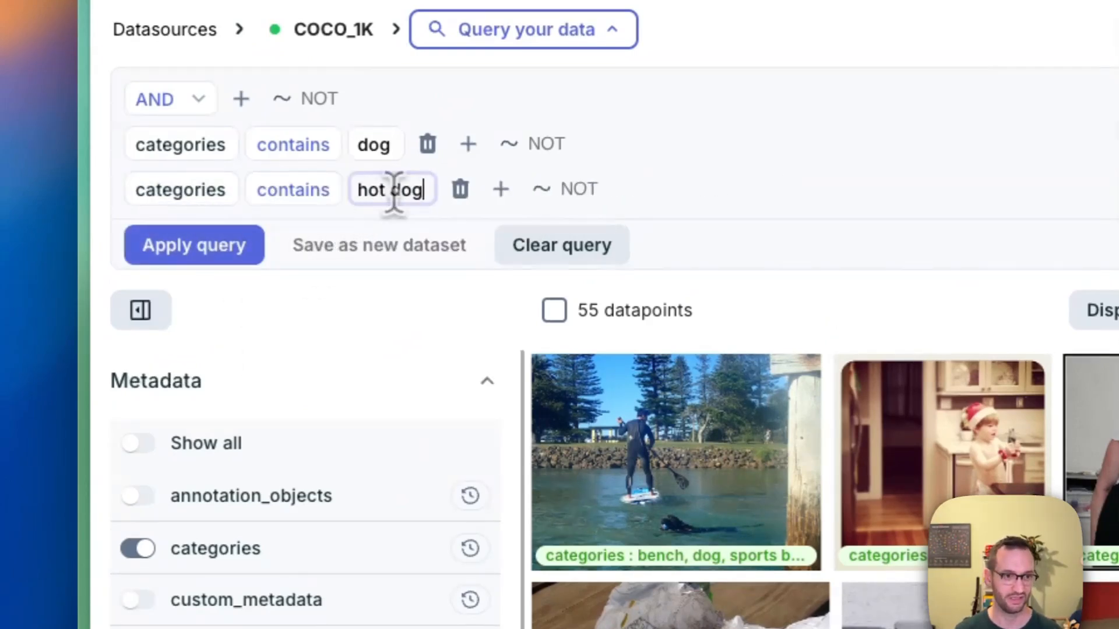
click(583, 192)
click(204, 249)
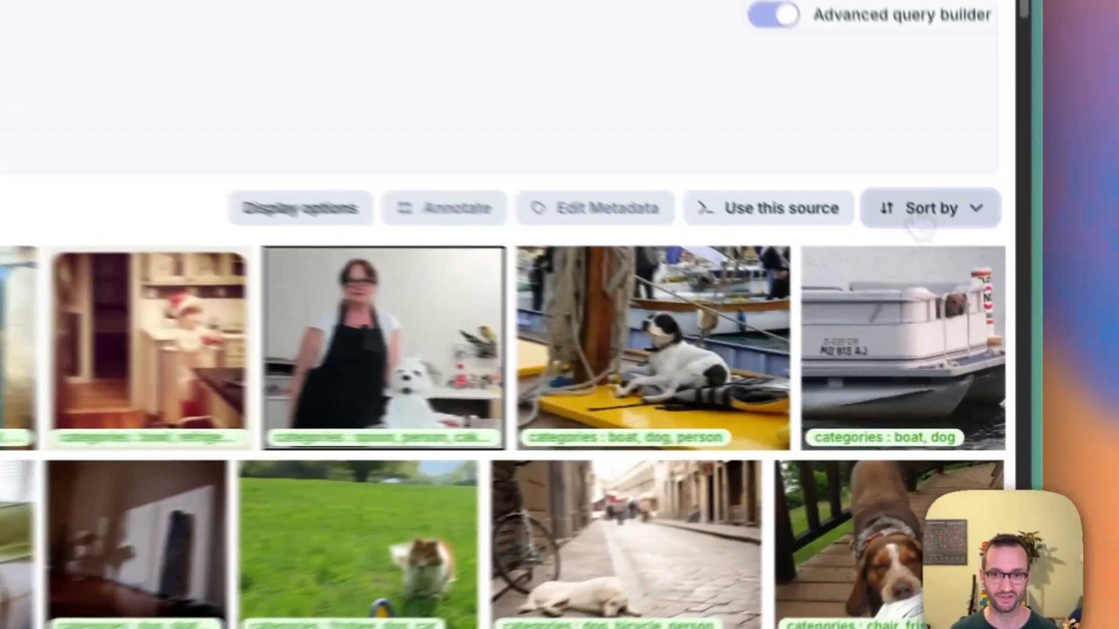
- Sort the filtered datapoints by the size field in descending order
click(970, 304)
click(686, 281)
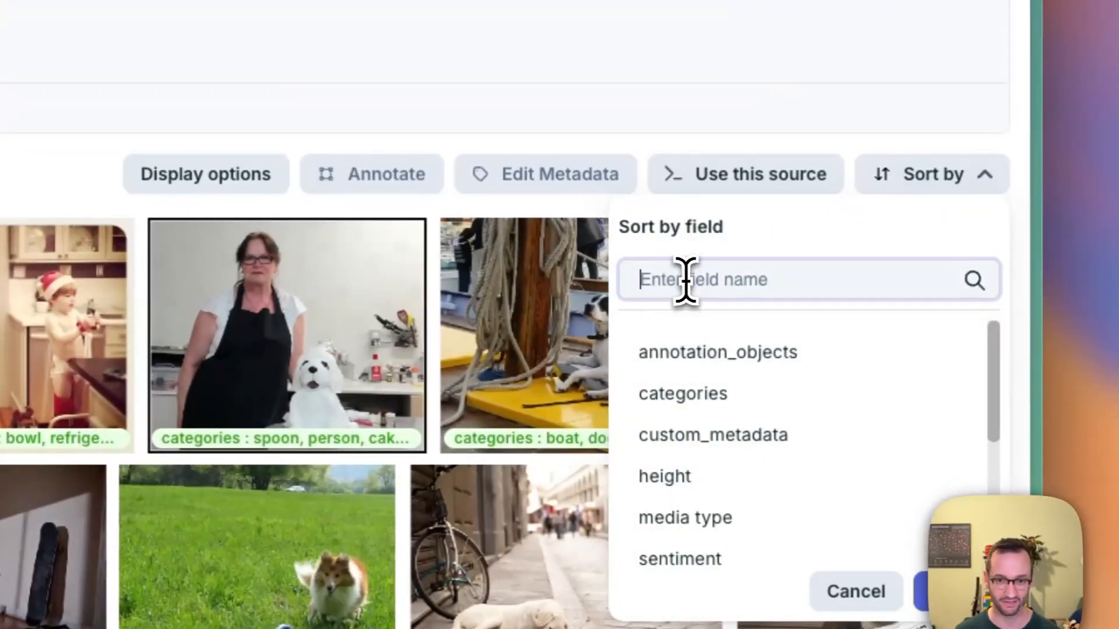
text(siz)
click(670, 352)
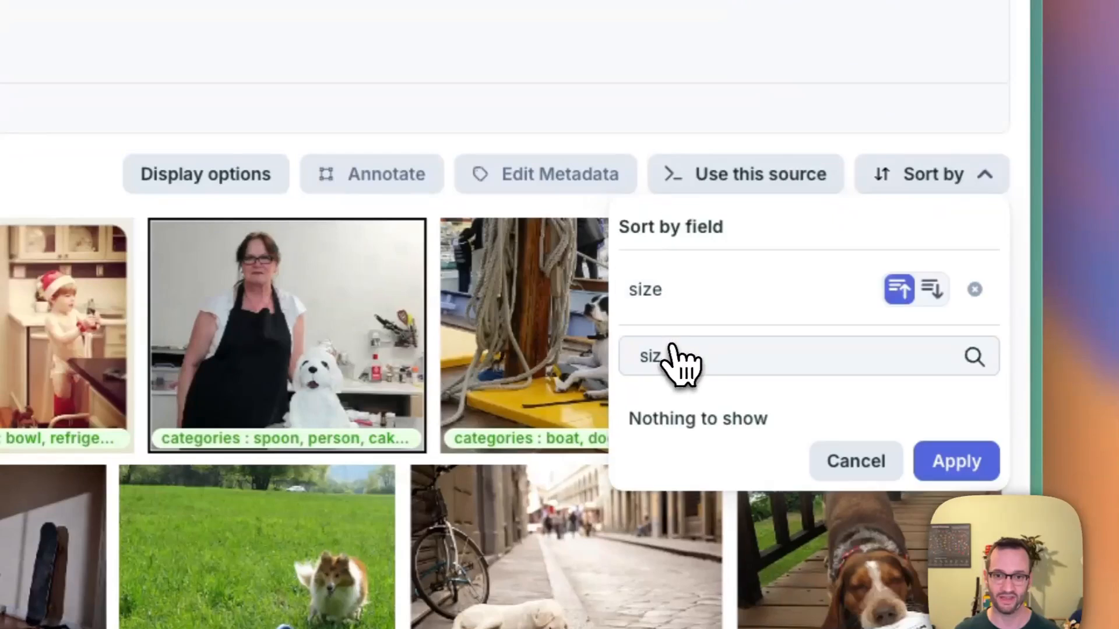
click(931, 289)
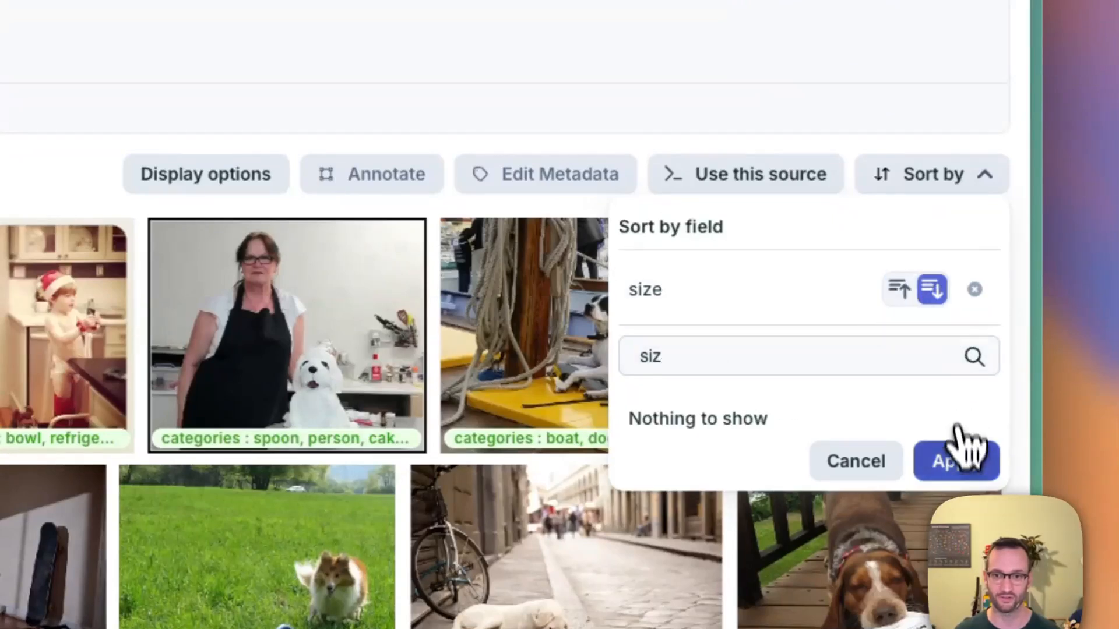
click(961, 459)
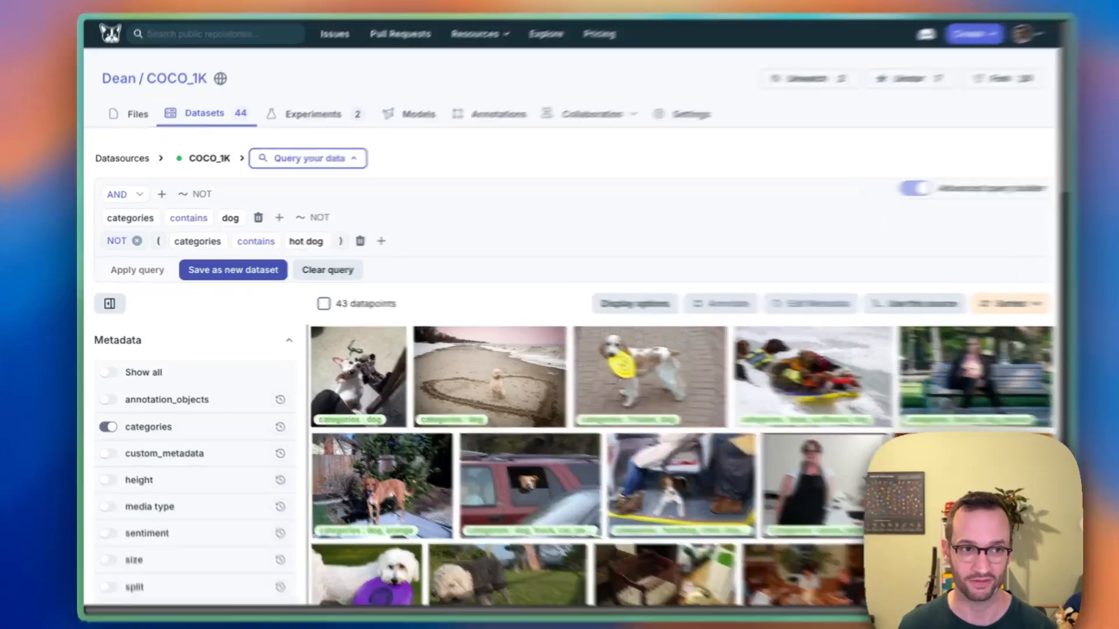
- Save the query as a new dataset named "dog and not hot dog sorted dataset"
click(228, 270)
click(728, 361)
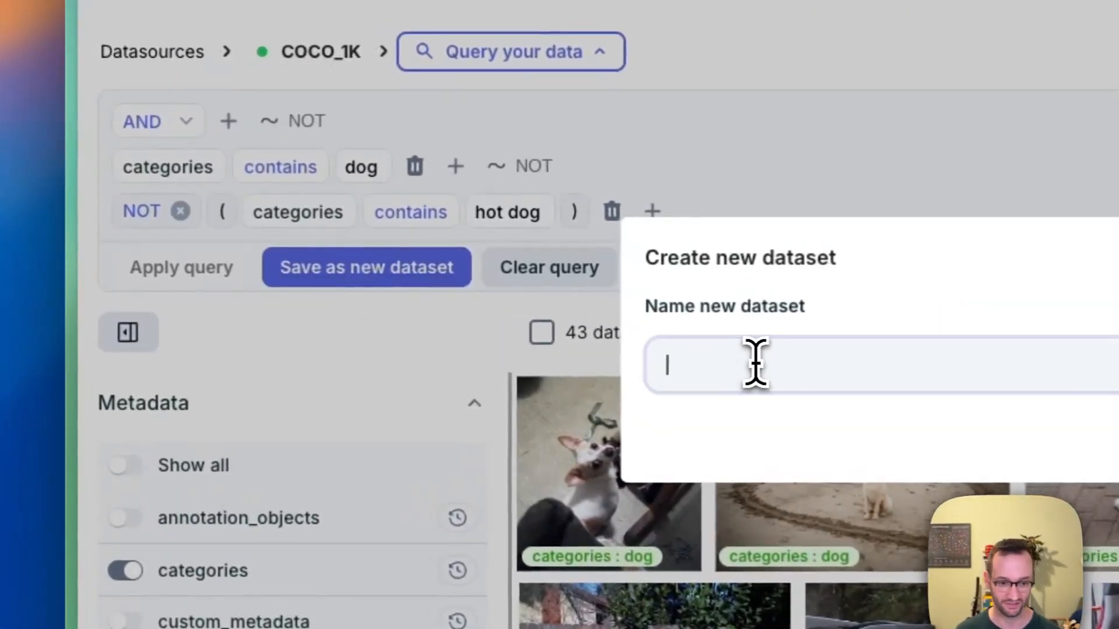
text(dog and not hot dog sorted dataset)
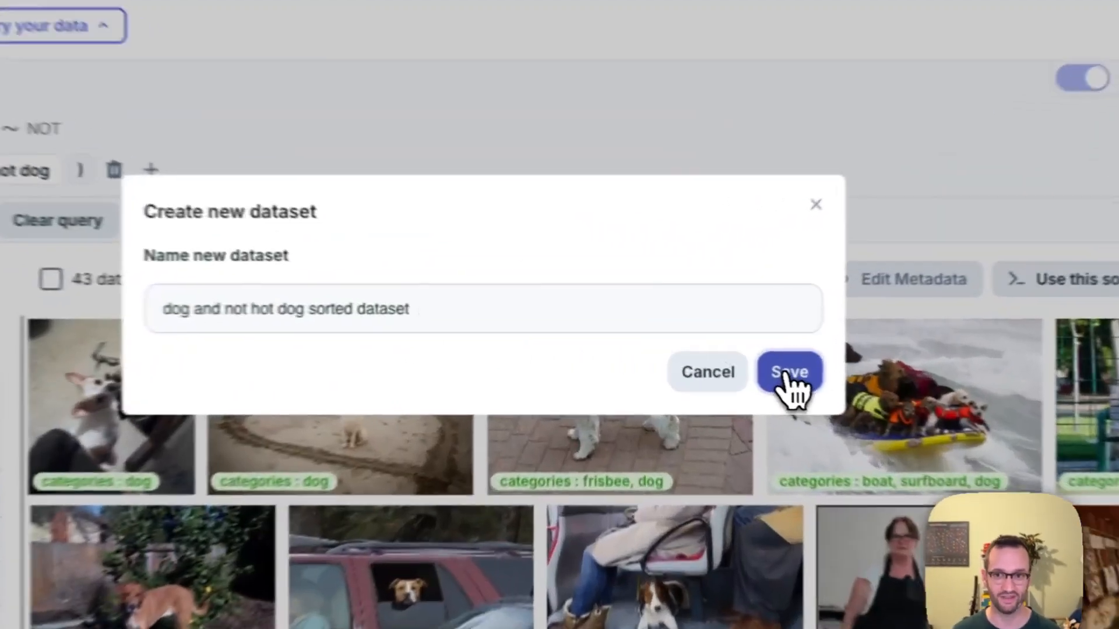
click(725, 355)
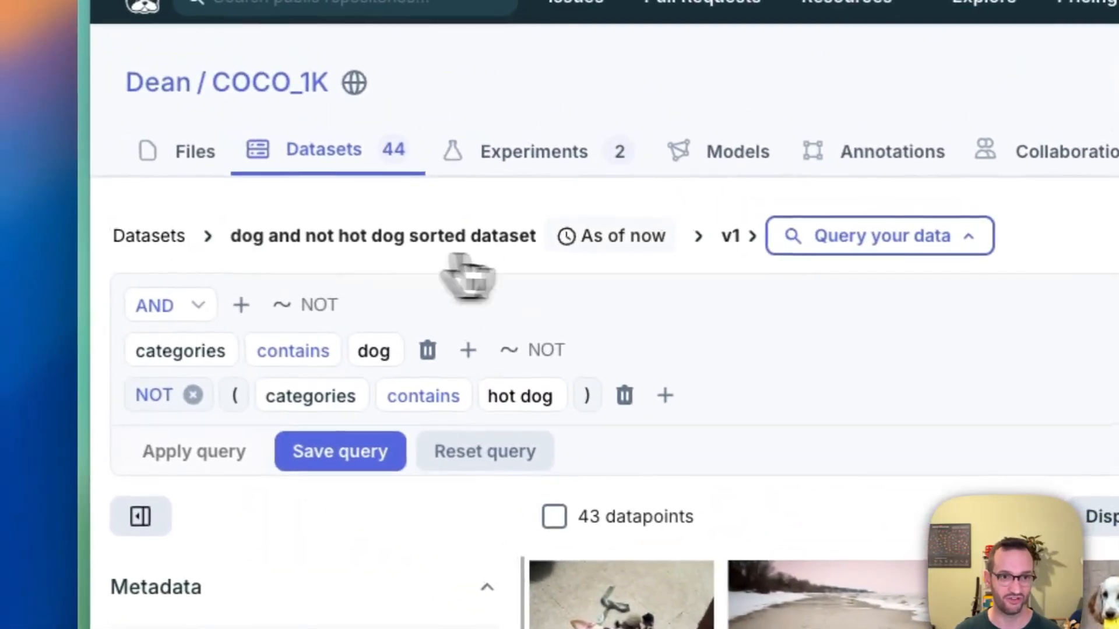
- Return to the list of datasets, find the newly saved dog and not hot dog sorted dataset, and open it
click(150, 238)
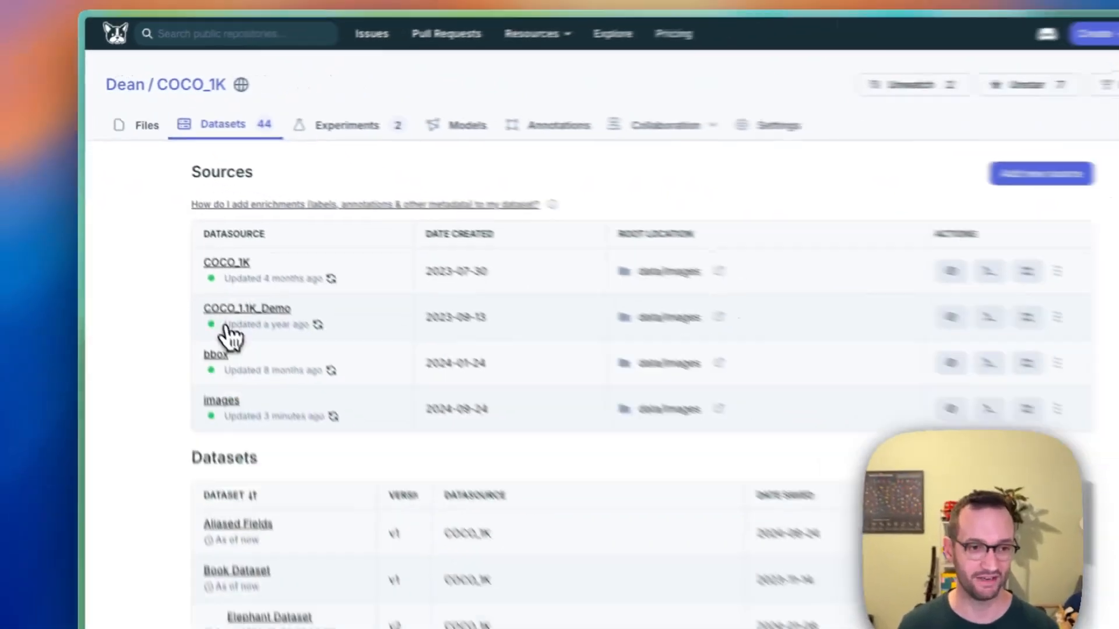
scroll(227, 460, down, 5)
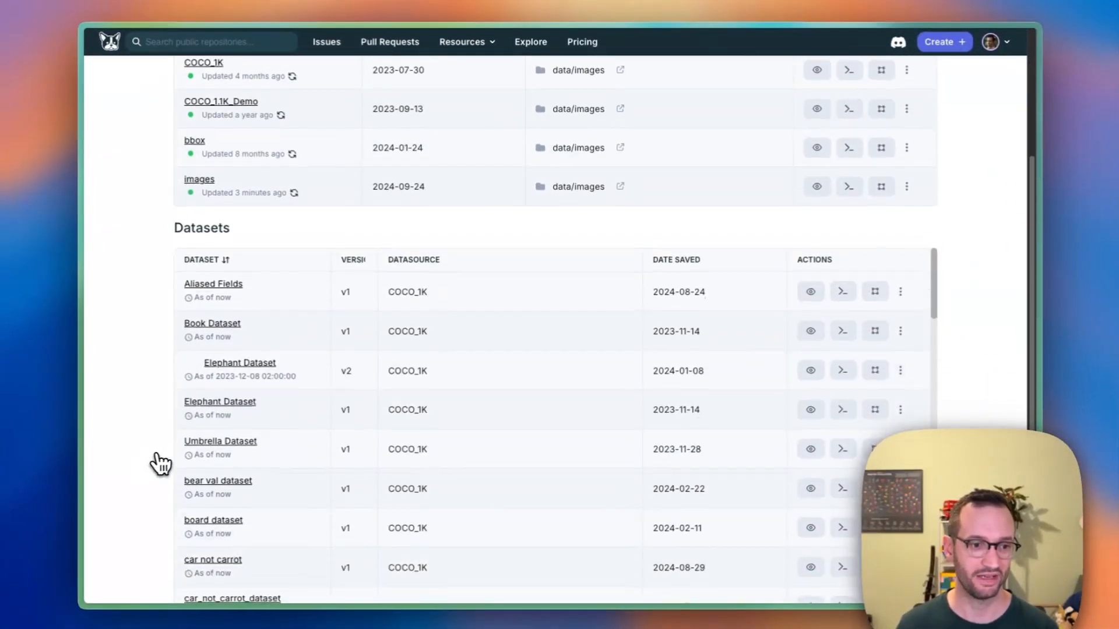
scroll(244, 457, down, 10)
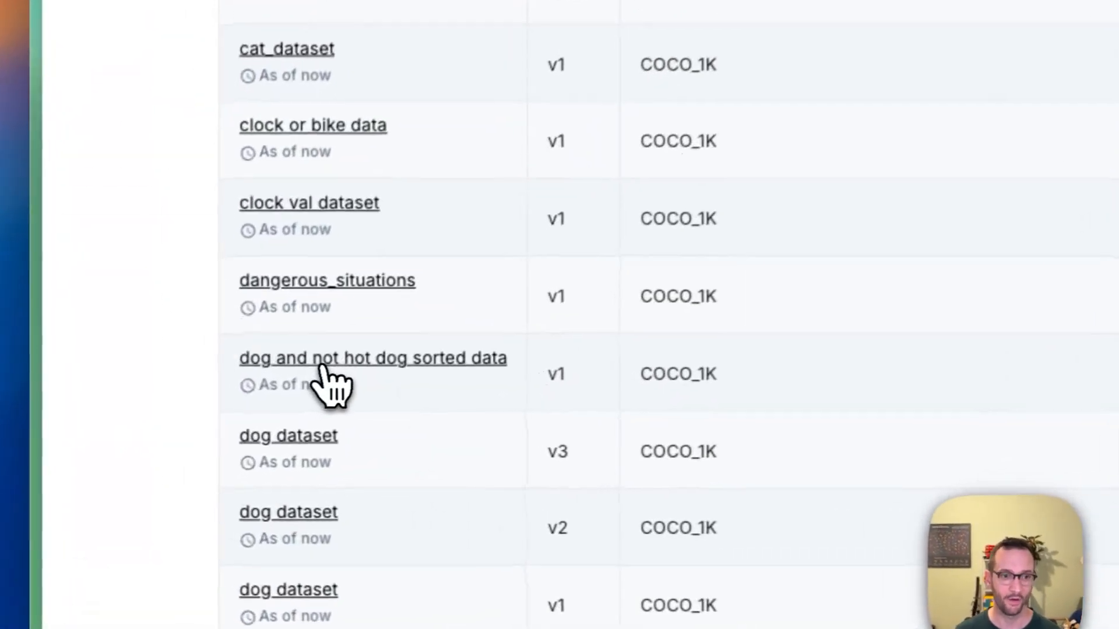
click(225, 436)
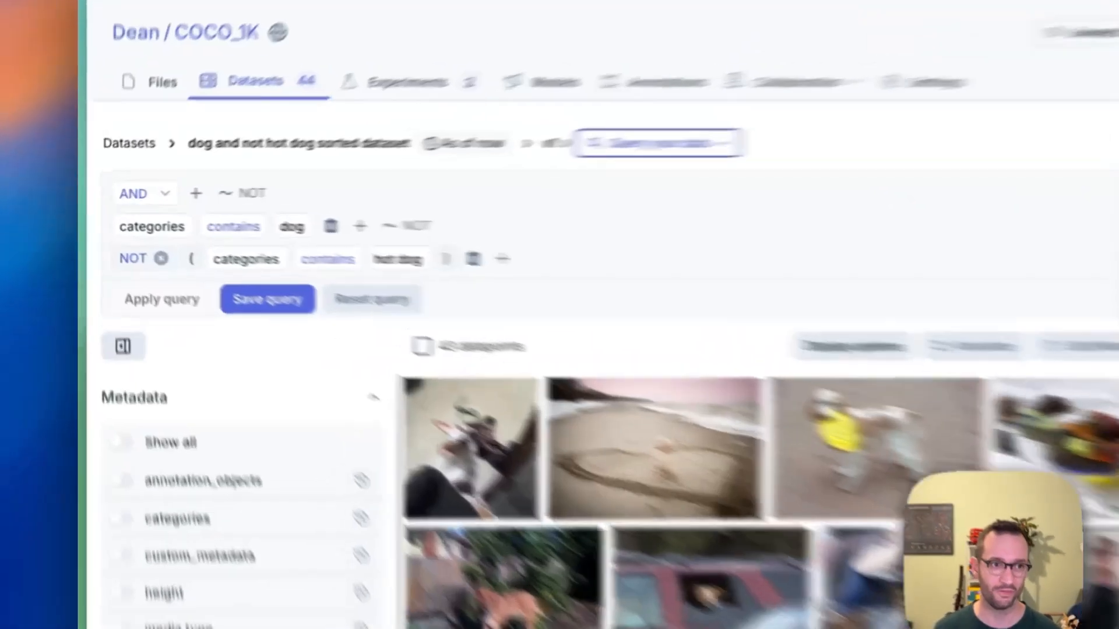
- Go back to the sources and datasets overview, then reopen the dog and not hot dog sorted dataset to review its saved query
click(114, 162)
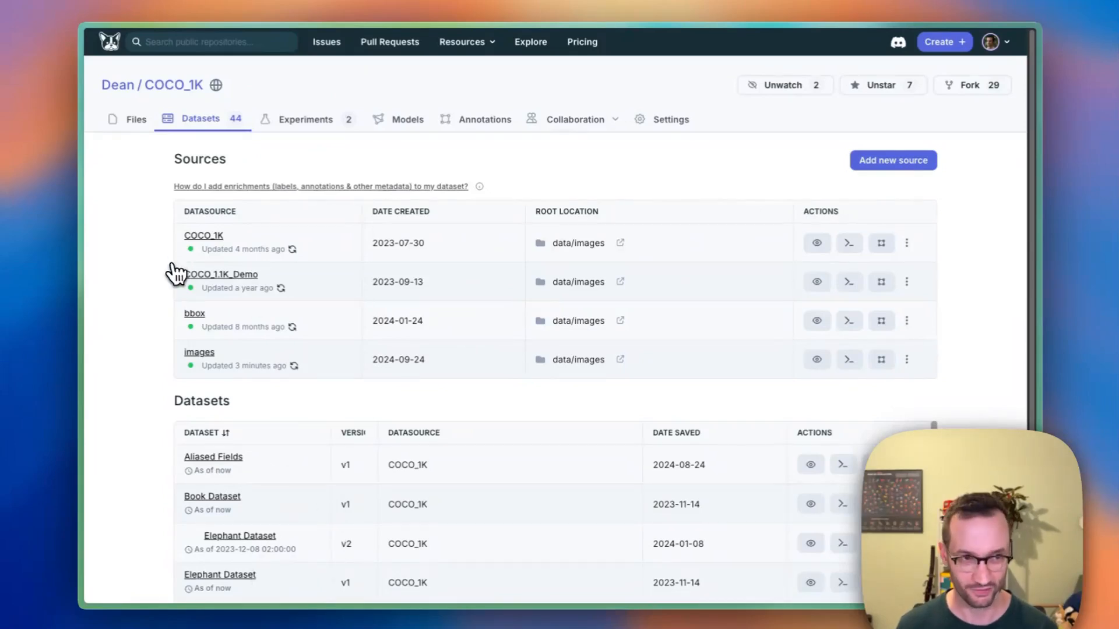
mouse_move(200, 254)
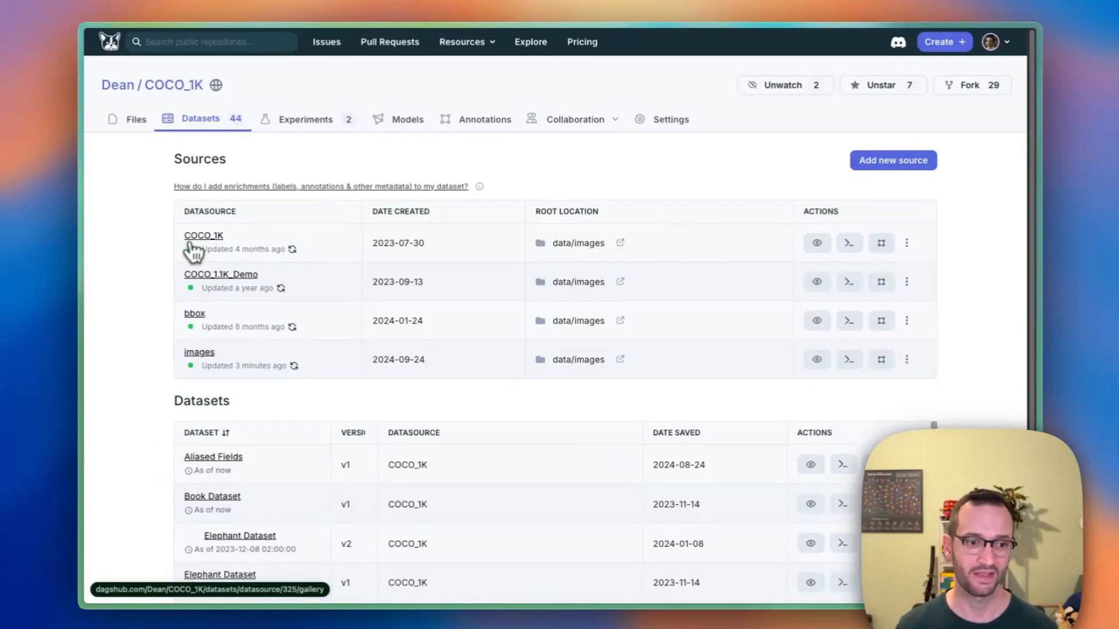
scroll(158, 402, down, 10)
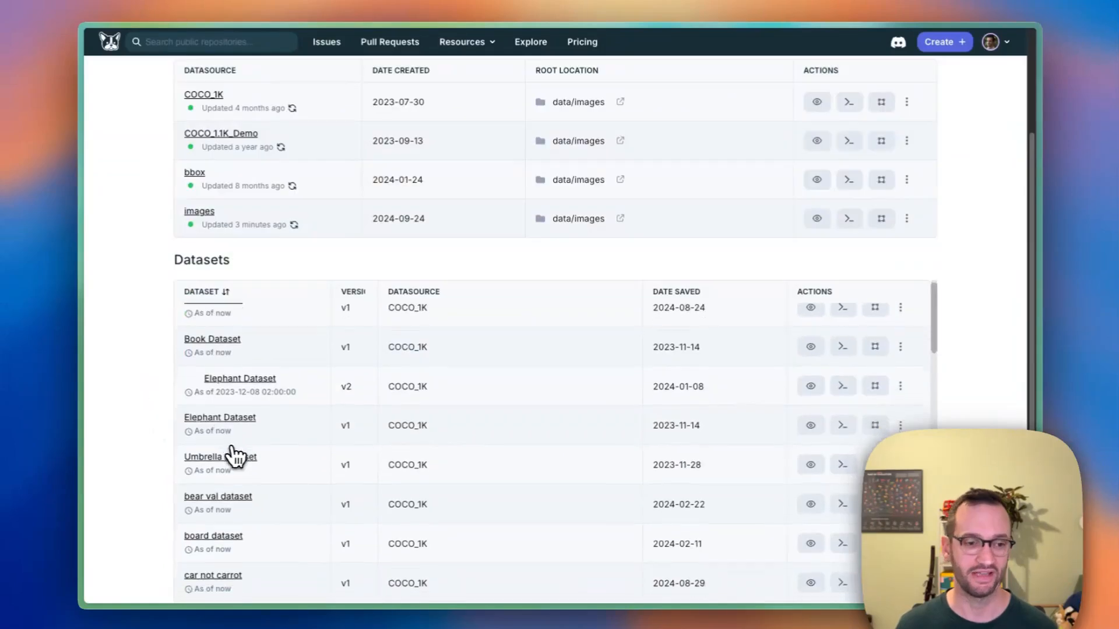
scroll(175, 480, down, 2)
scroll(192, 489, down, 3)
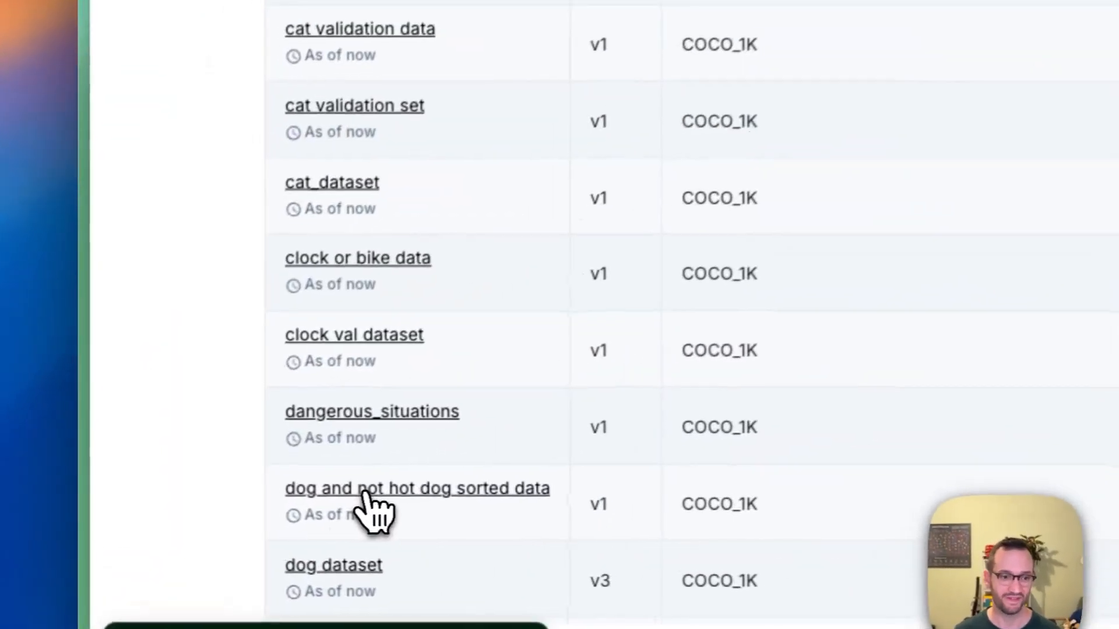
click(365, 490)
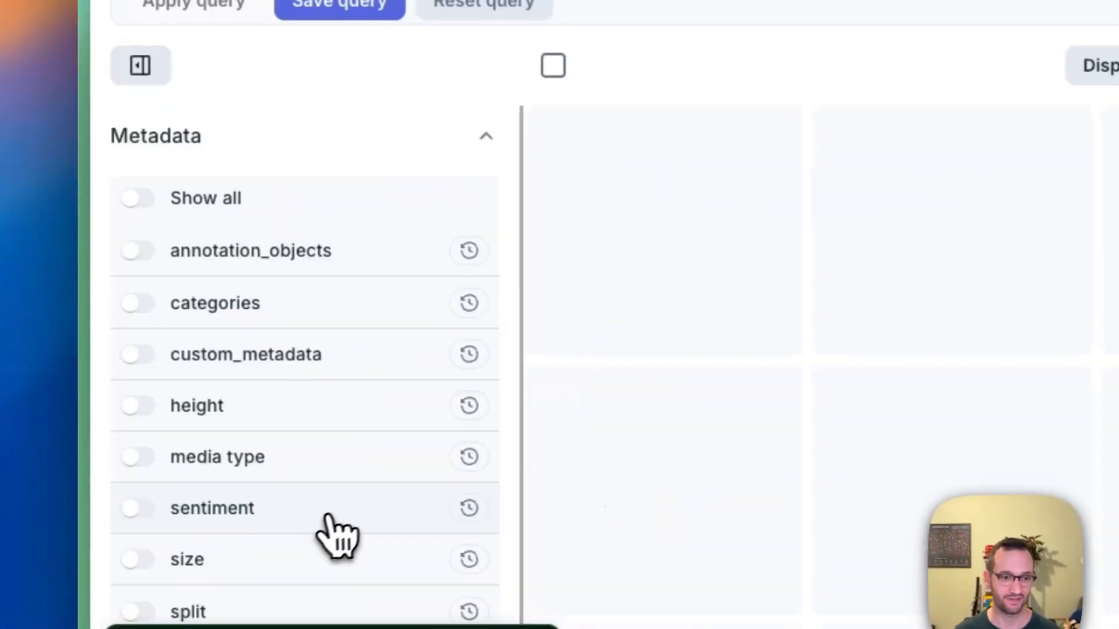
scroll(600, 175, up, 7)
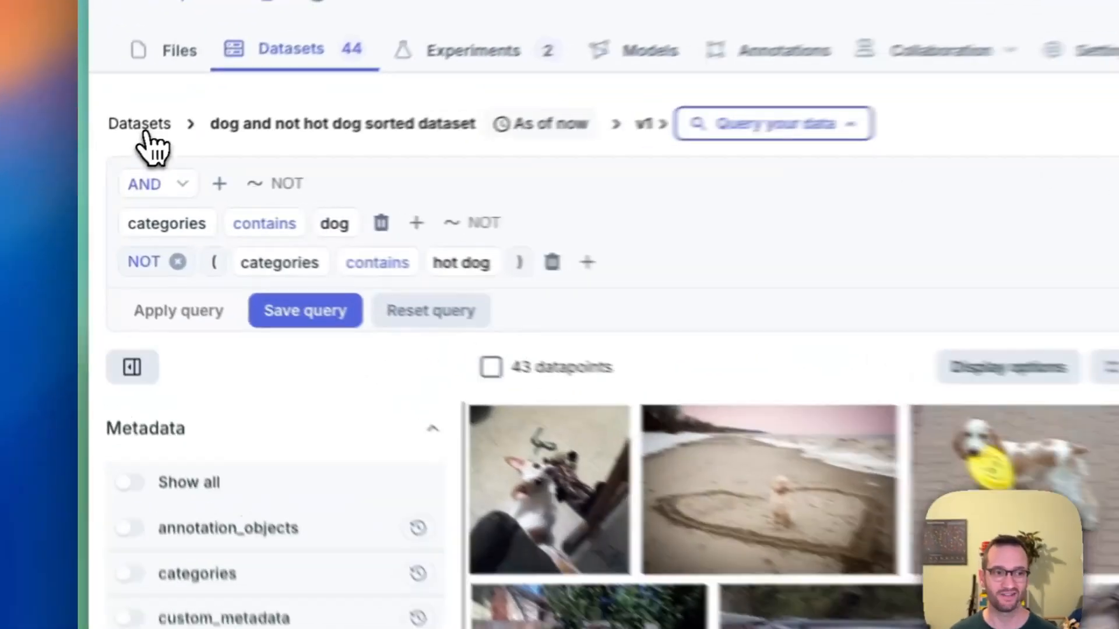
- Open version v2 of Elephant Dataset from the list of datasets and highlight its "As of" timestamp
click(116, 164)
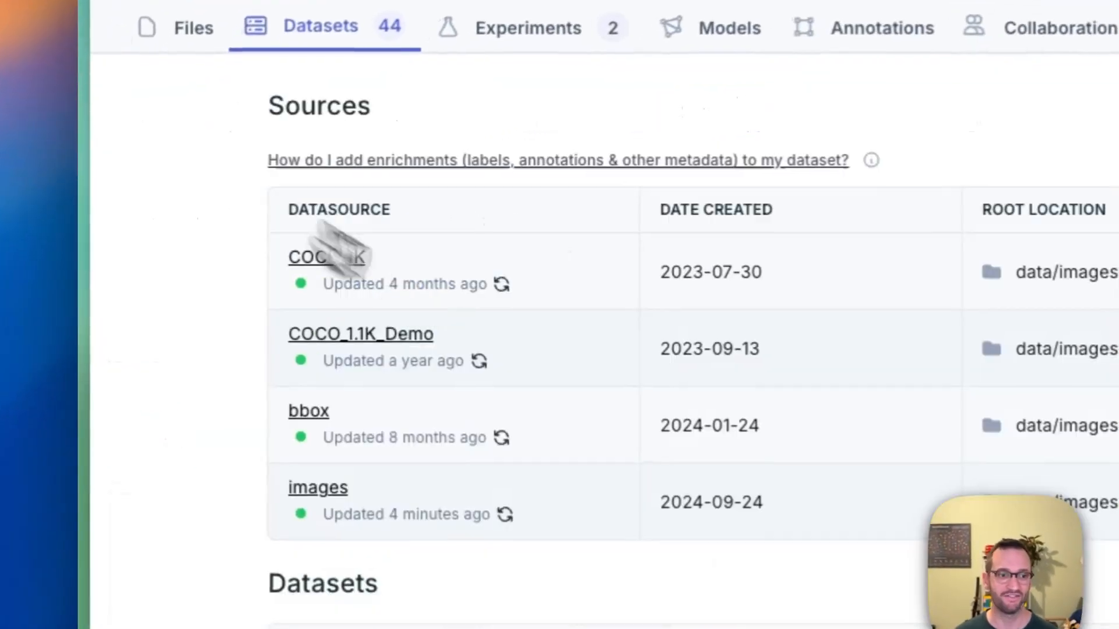
scroll(491, 449, down, 5)
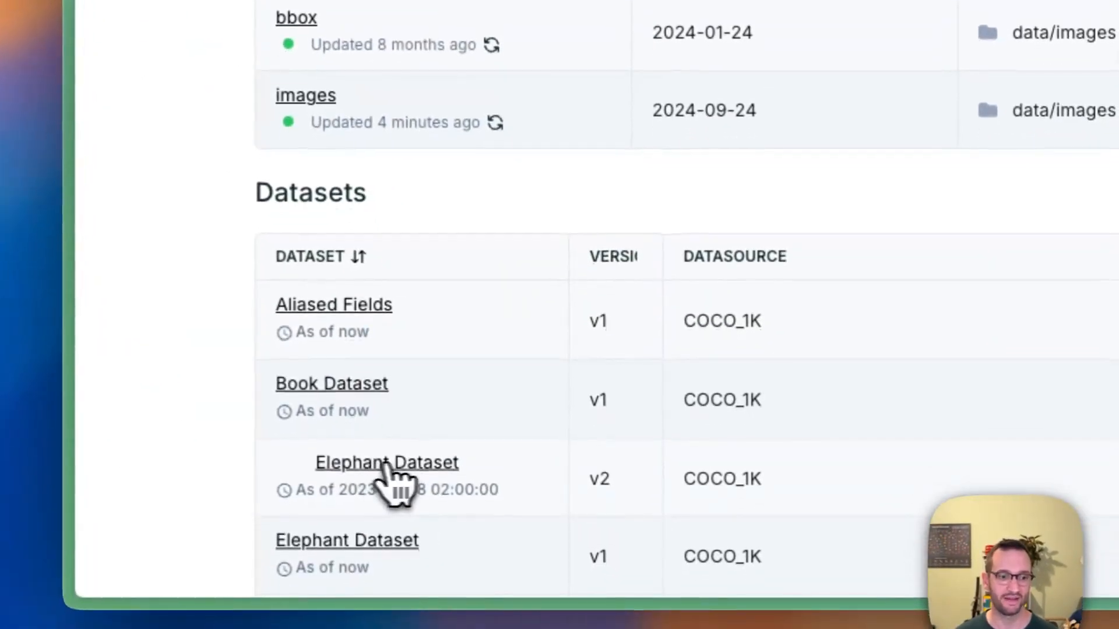
click(382, 524)
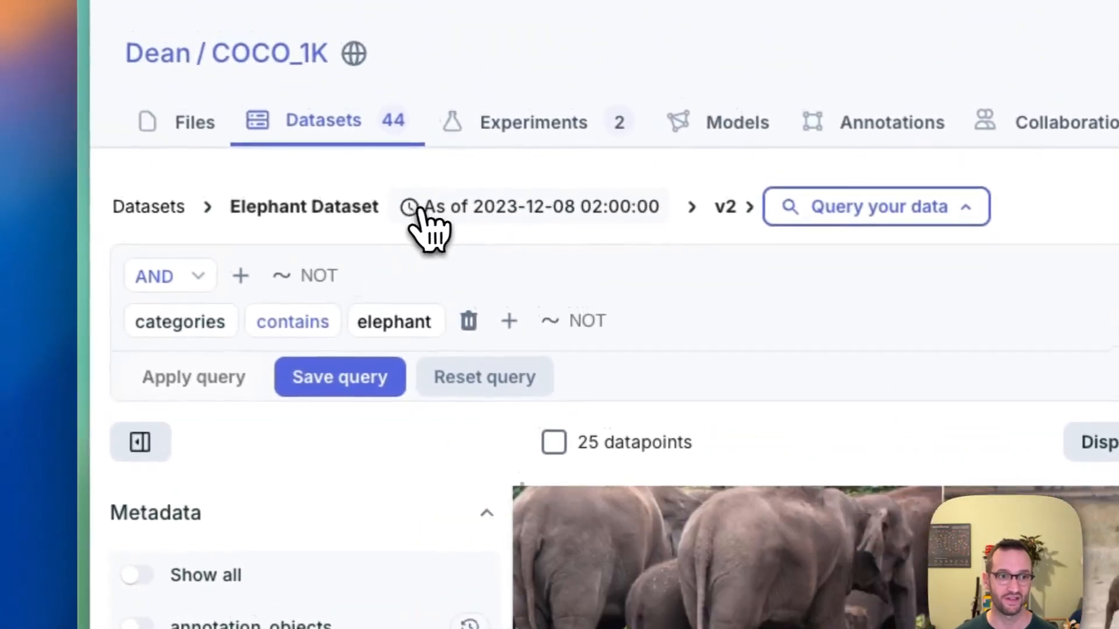
drag(388, 114, 540, 116)
drag(578, 213, 678, 216)
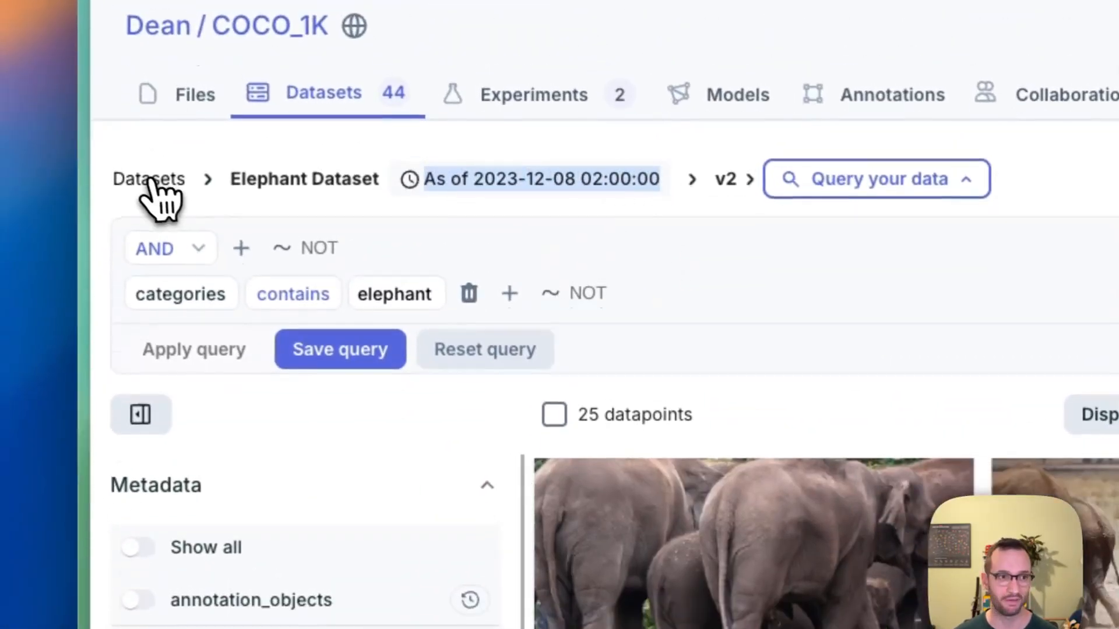
- Return to the list of datasets, open the COCO_1K datasource and show the annotation layer on its datapoints
click(151, 181)
click(327, 320)
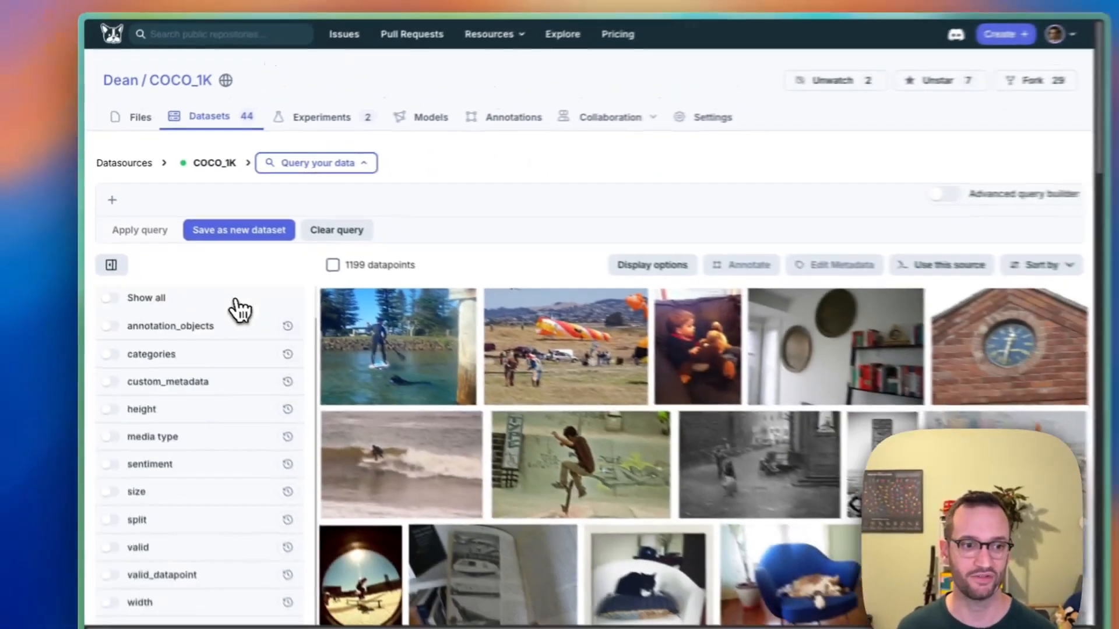
scroll(353, 461, down, 2)
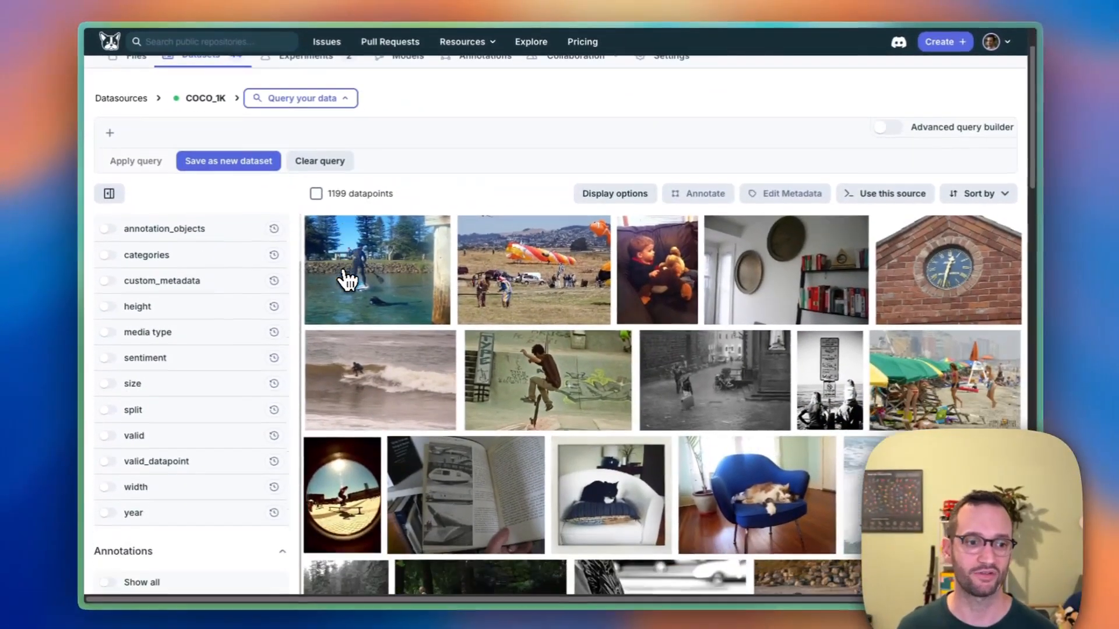
scroll(122, 545, down, 3)
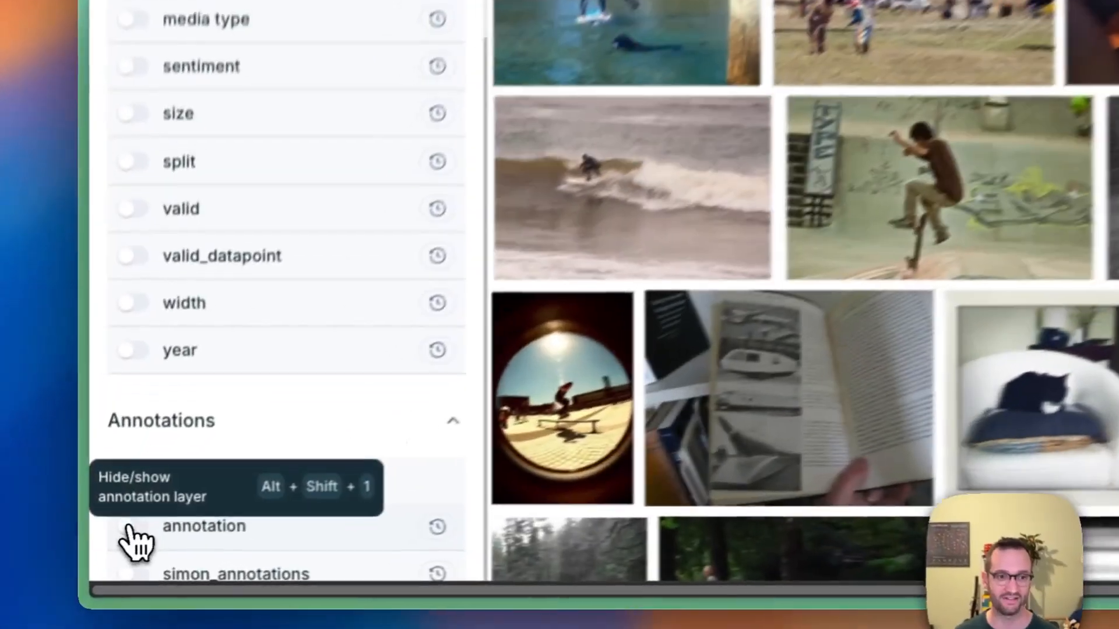
click(111, 561)
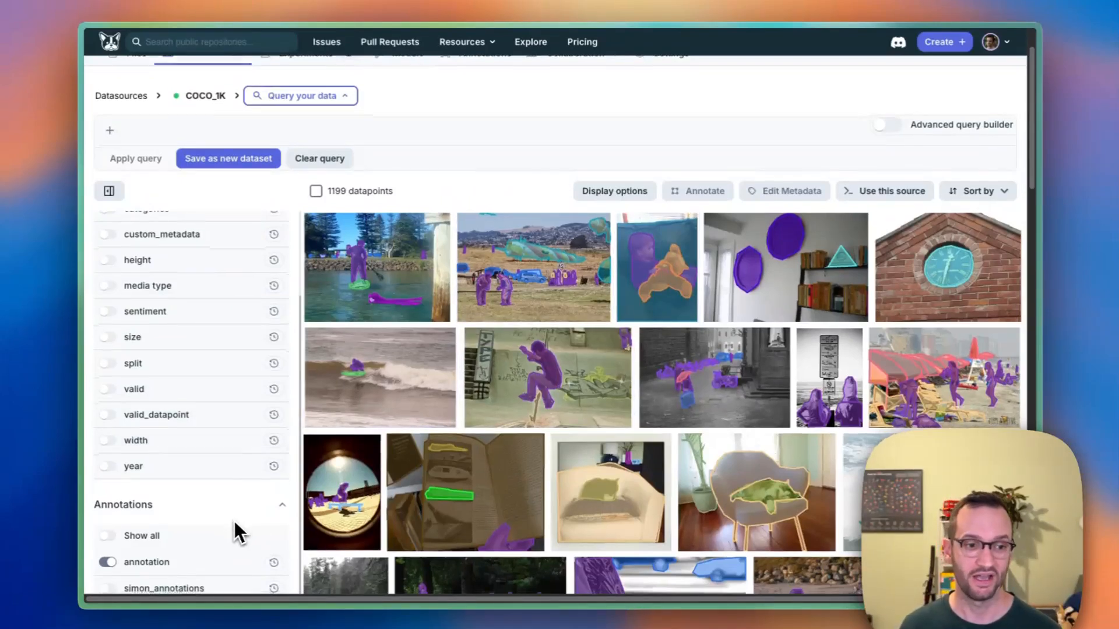
scroll(234, 518, down, 1)
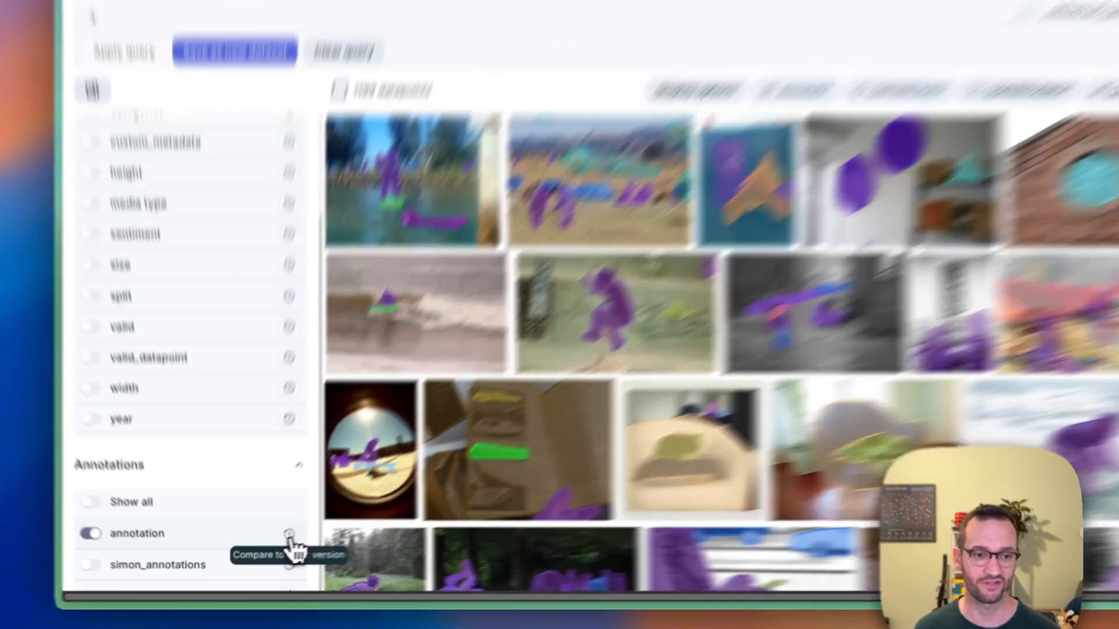
- Add a field based on annotation as of 1 month ago, with the alias "month old annotations", and show its layer
click(274, 546)
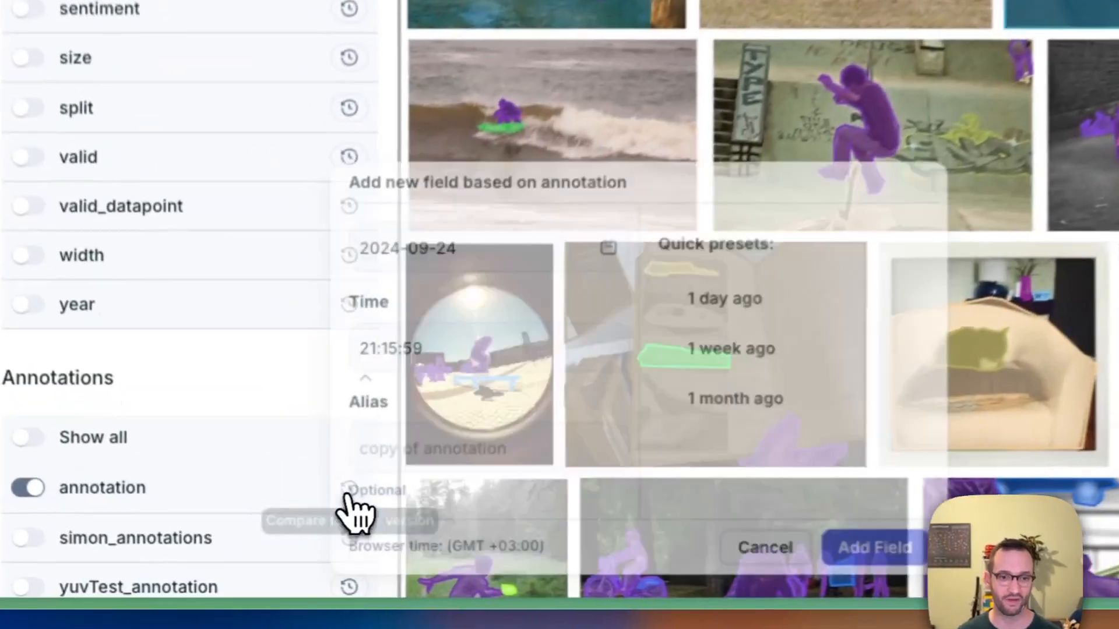
click(770, 402)
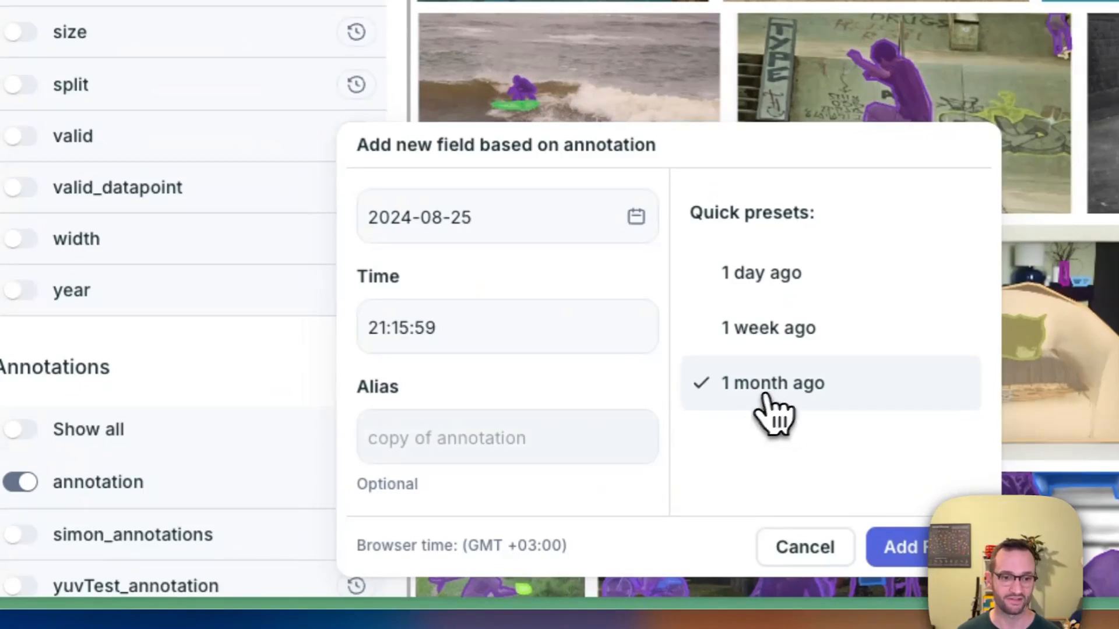
click(518, 454)
text(month)
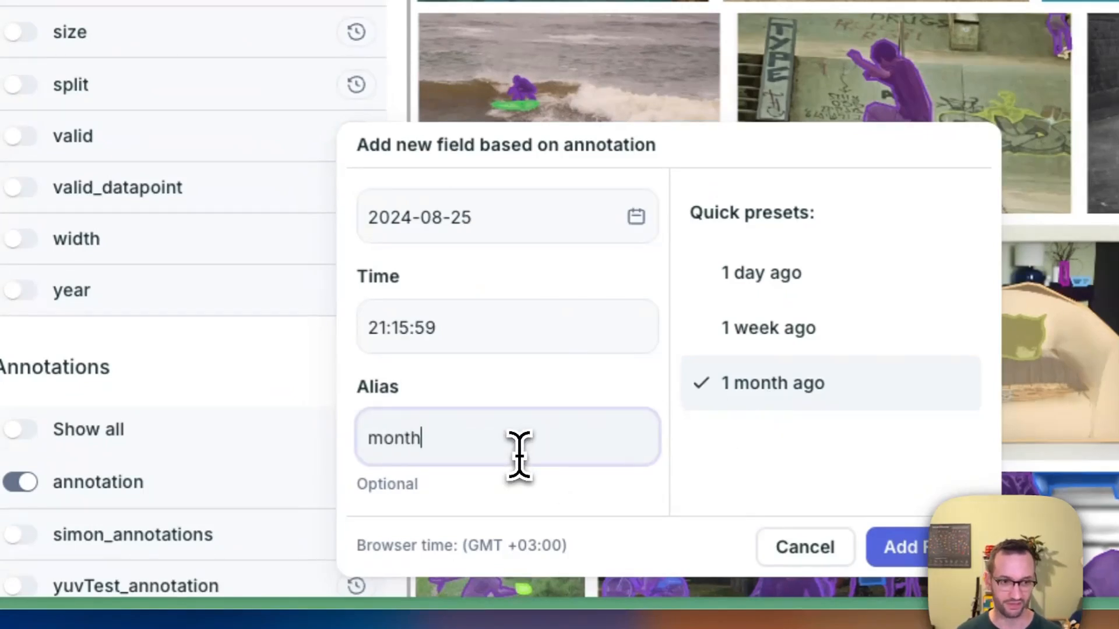
text( old annotations)
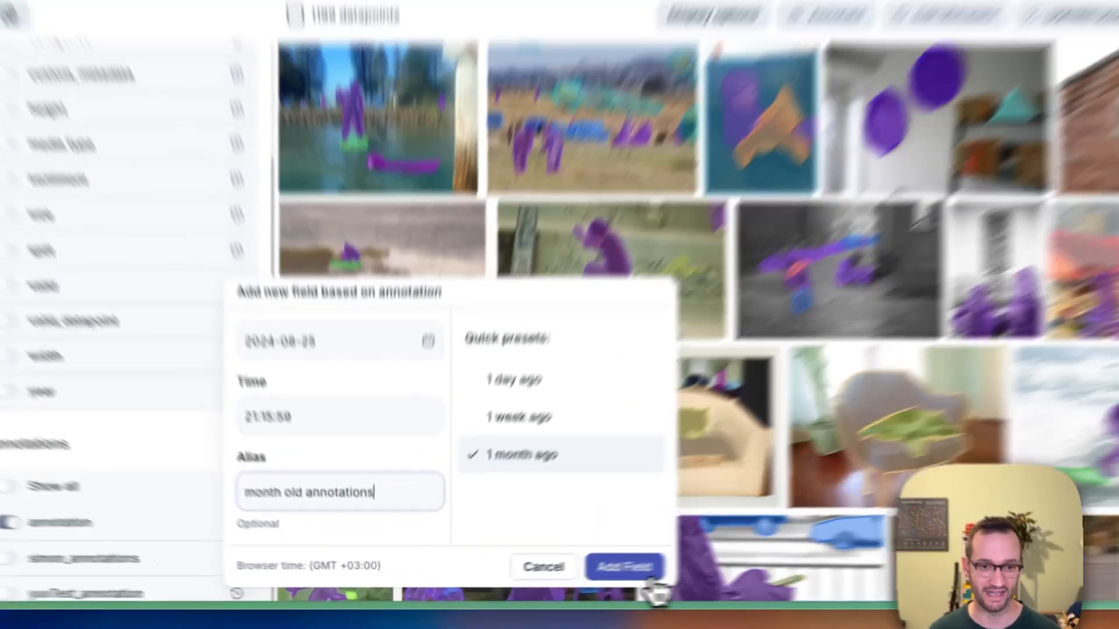
click(559, 578)
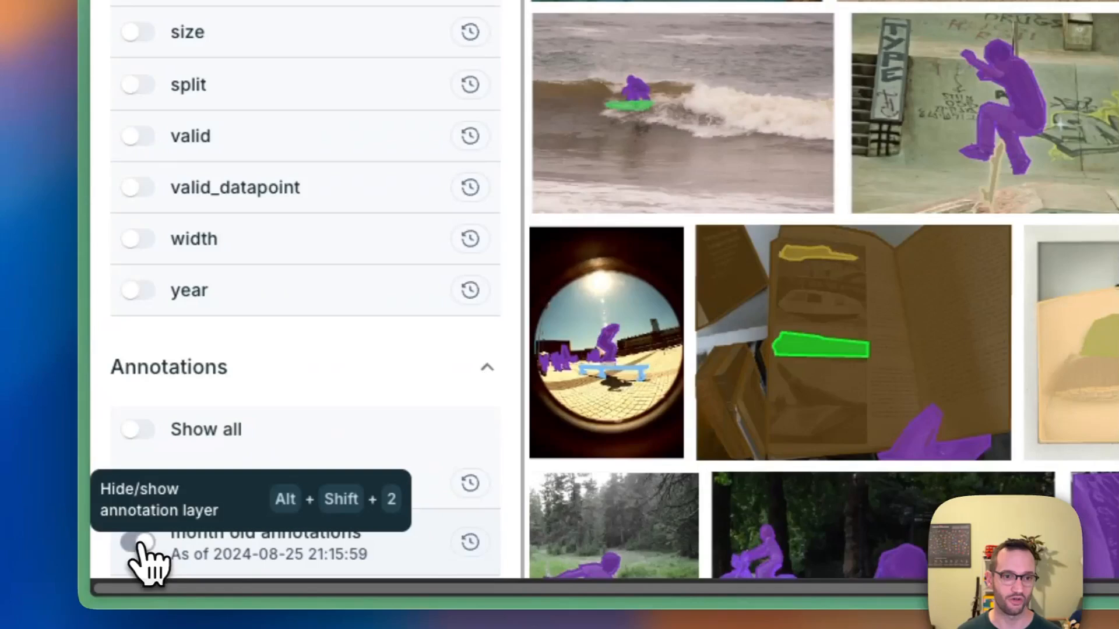
click(132, 542)
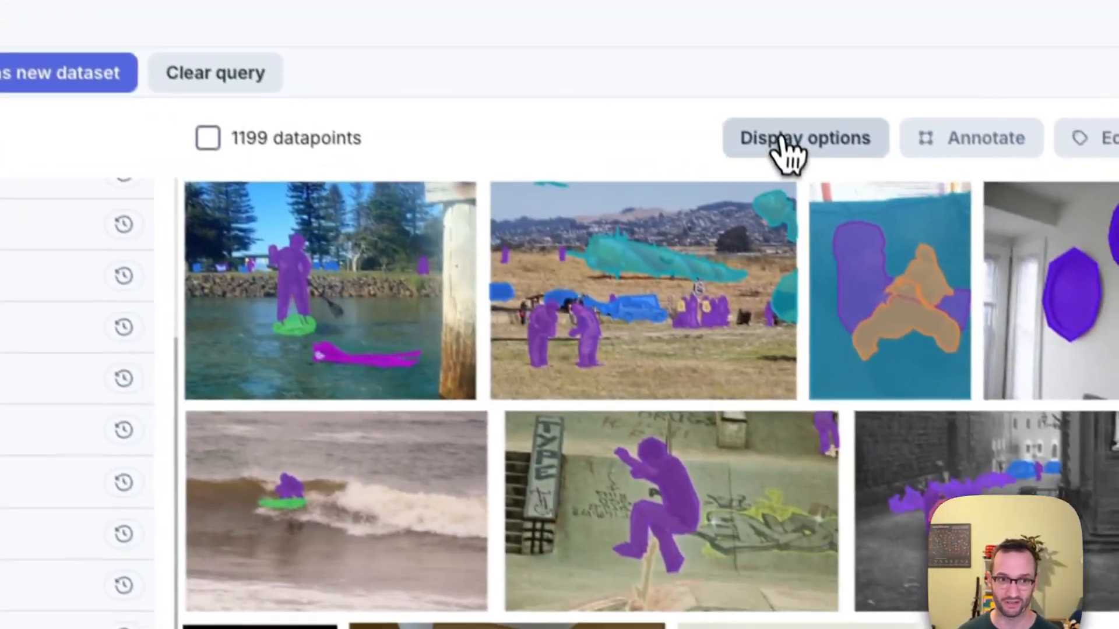
- Set the display options to color annotations by field and make the month old annotations color red
click(671, 261)
click(361, 384)
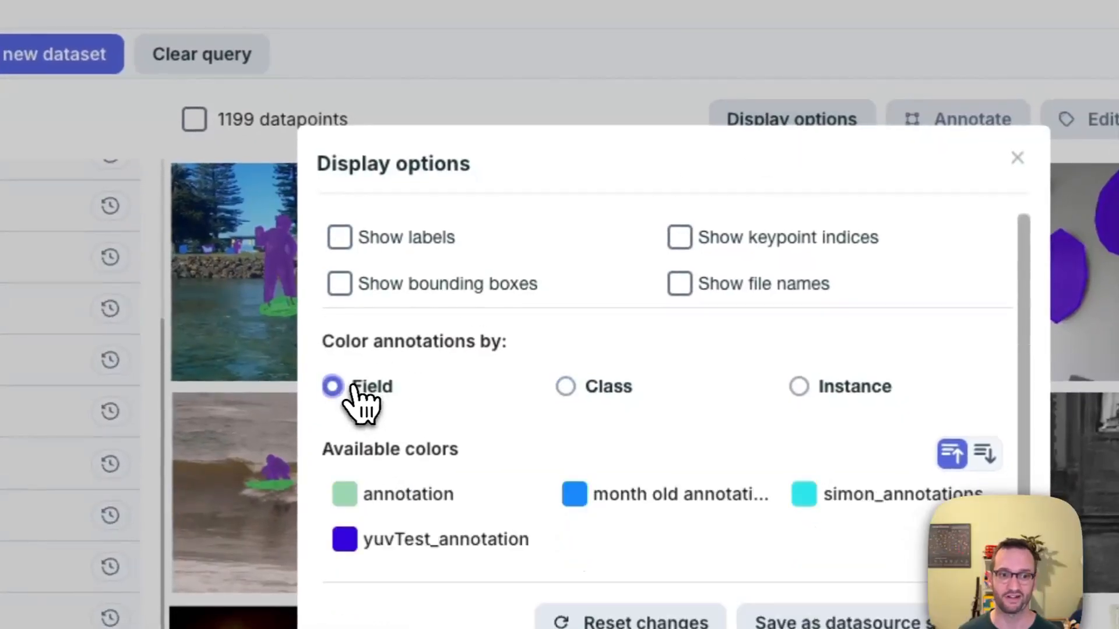
click(577, 499)
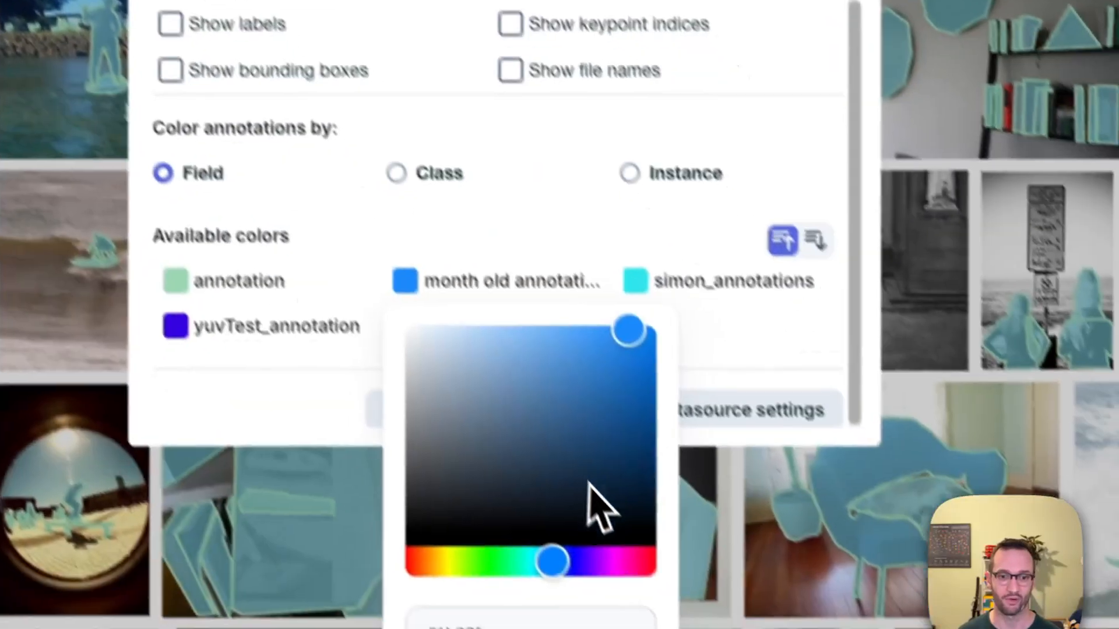
mouse_move(553, 524)
mouse_down()
mouse_move(594, 533)
mouse_move(641, 518)
mouse_up()
drag(596, 290, 687, 249)
click(362, 184)
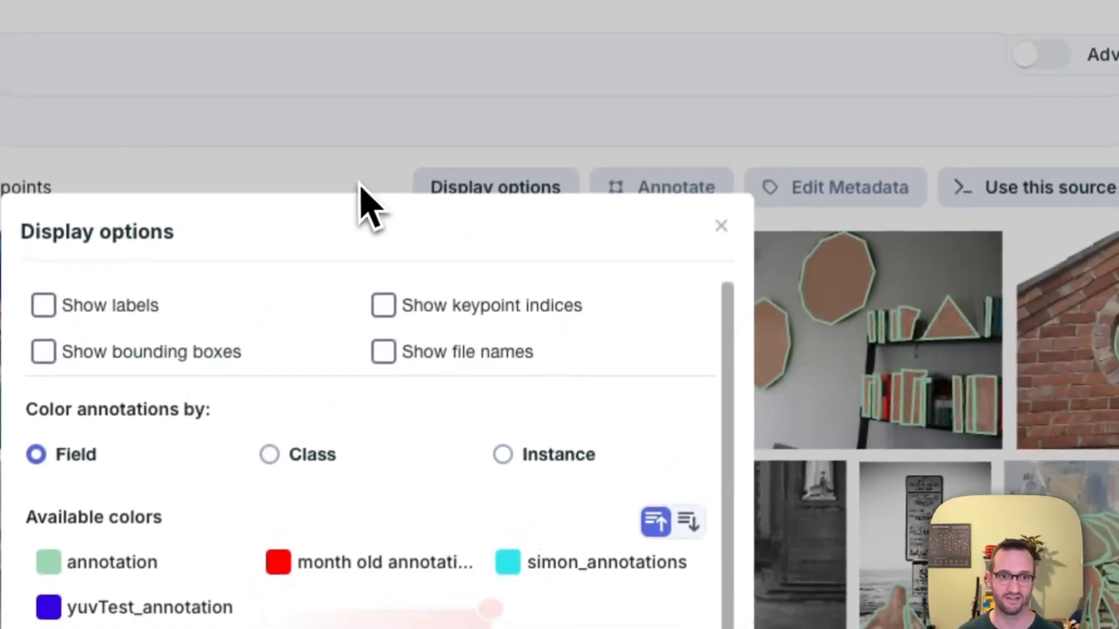
click(718, 235)
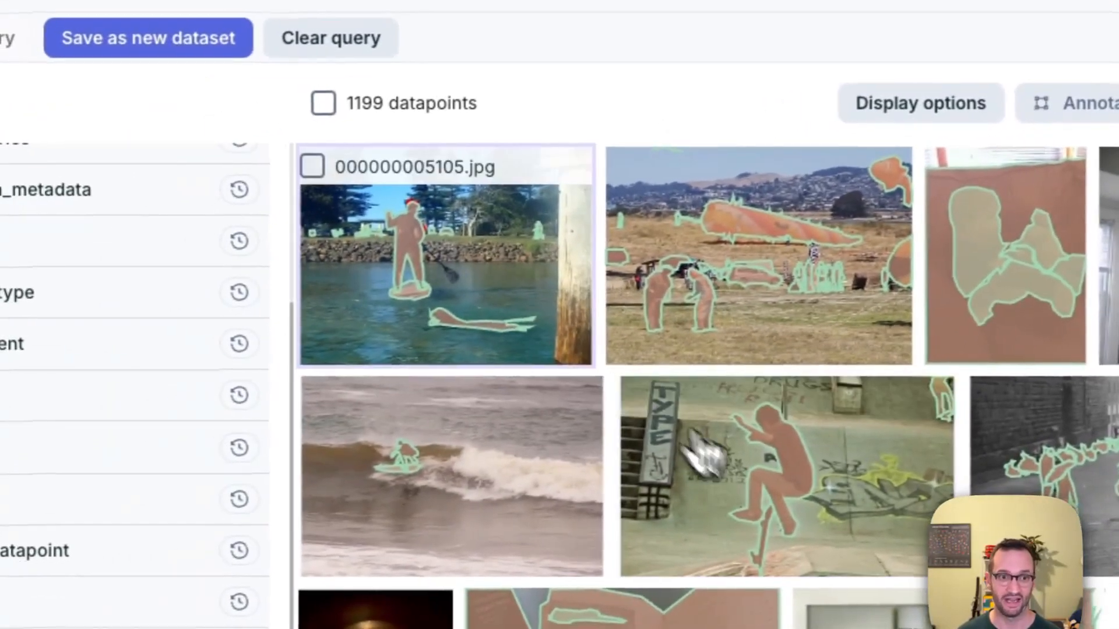
- Open the first datapoint, 000000005105.jpg, to compare its annotation layers, then return to the gallery's annotation layer list
click(399, 294)
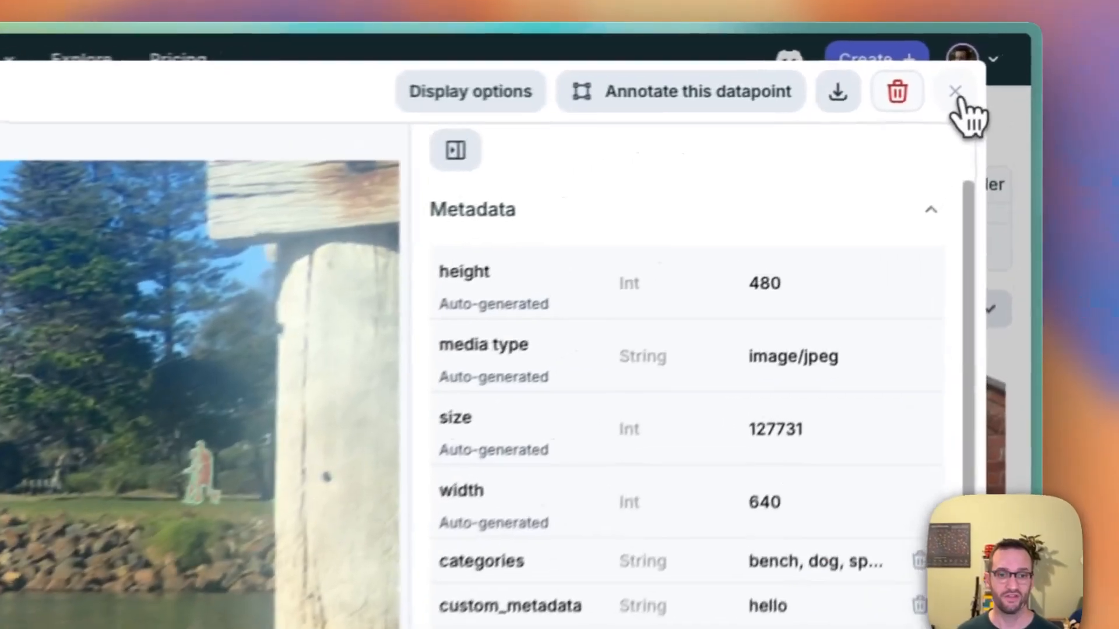
click(996, 59)
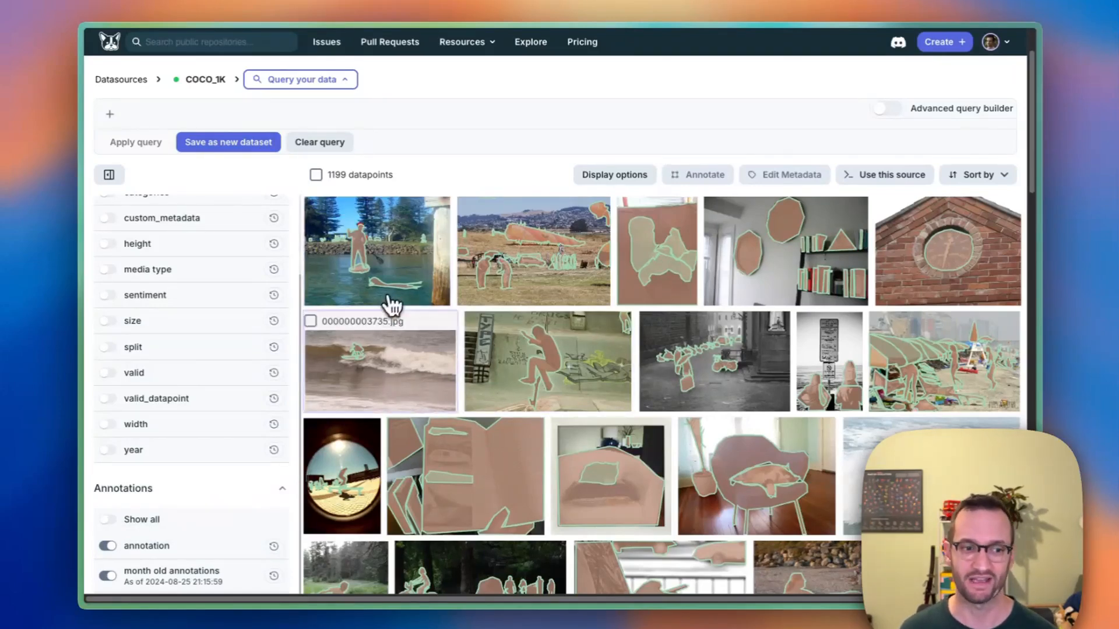
scroll(233, 492, down, 5)
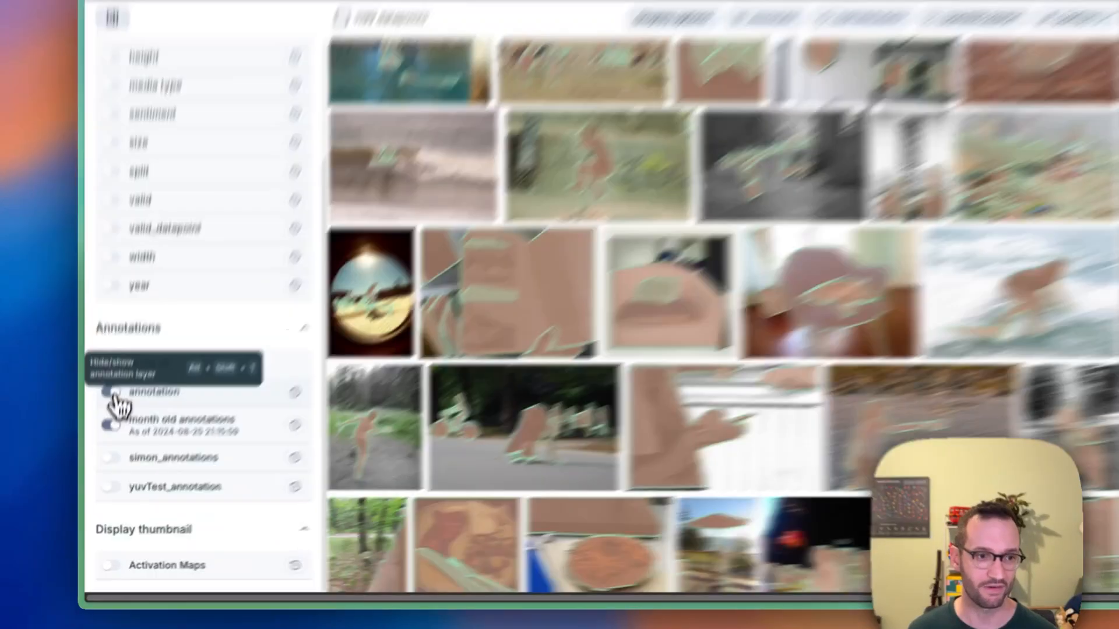
- Hide the annotation and month old annotations layers, and preview the Activation Maps on the thumbnails before turning them off again
click(107, 413)
click(107, 443)
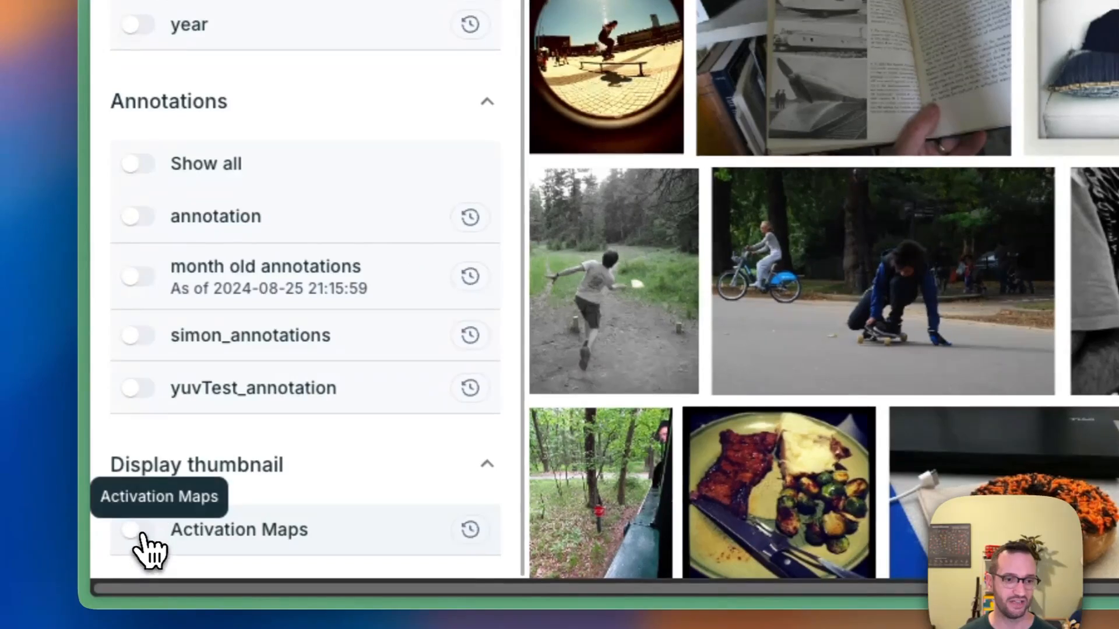
click(135, 530)
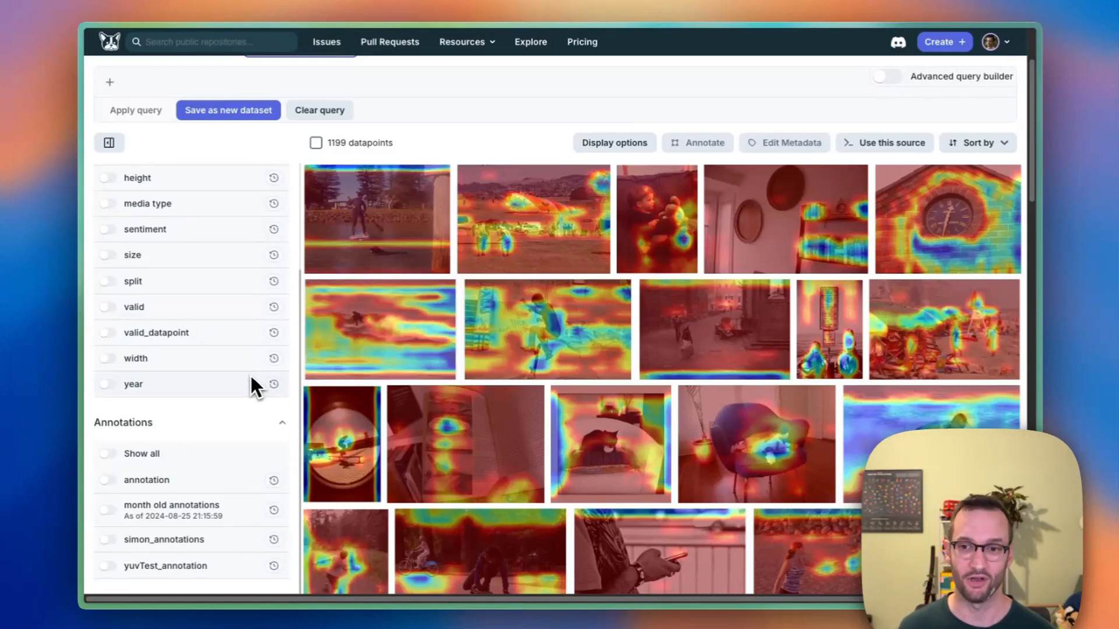
scroll(250, 377, down, 3)
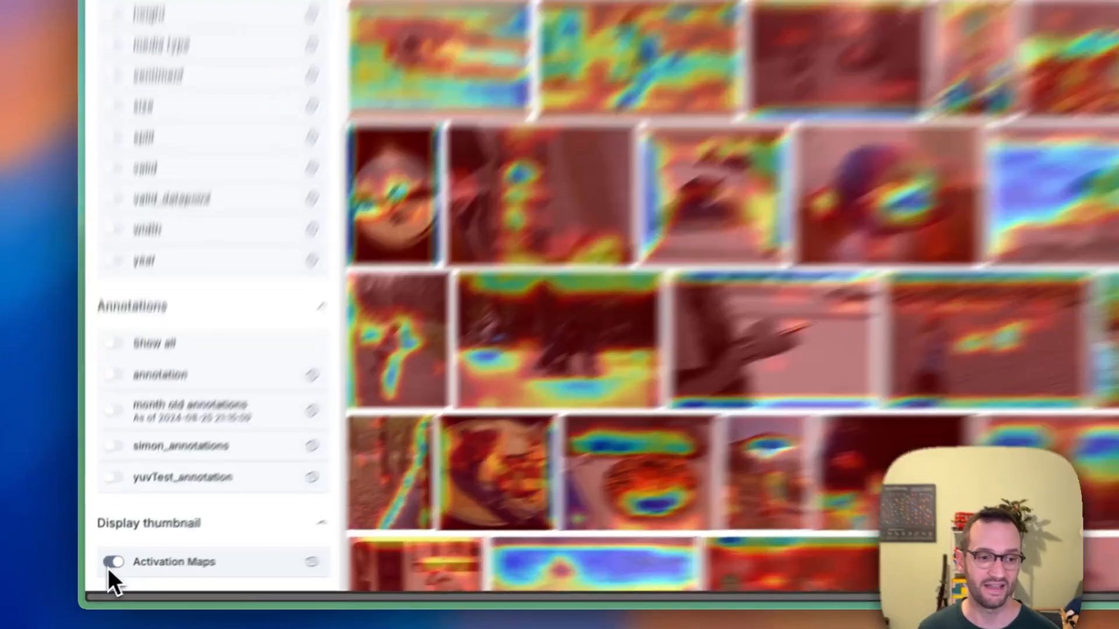
click(107, 569)
- Open datapoint 000000005105.jpg and edit its categories metadata by appending "rocks" to the list
scroll(670, 379, up, 5)
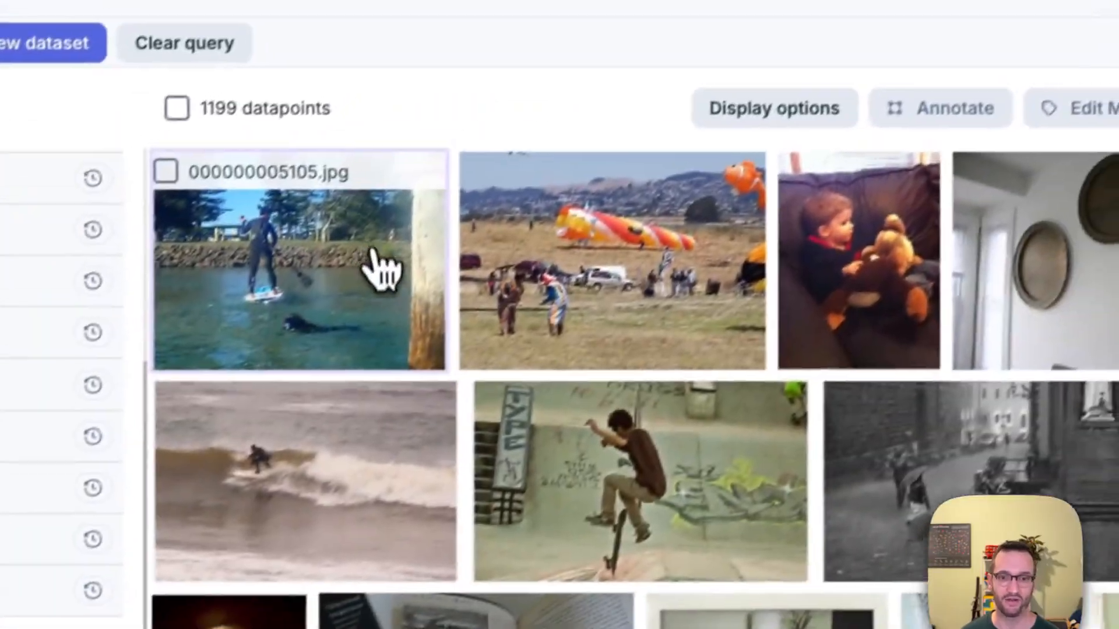
click(373, 268)
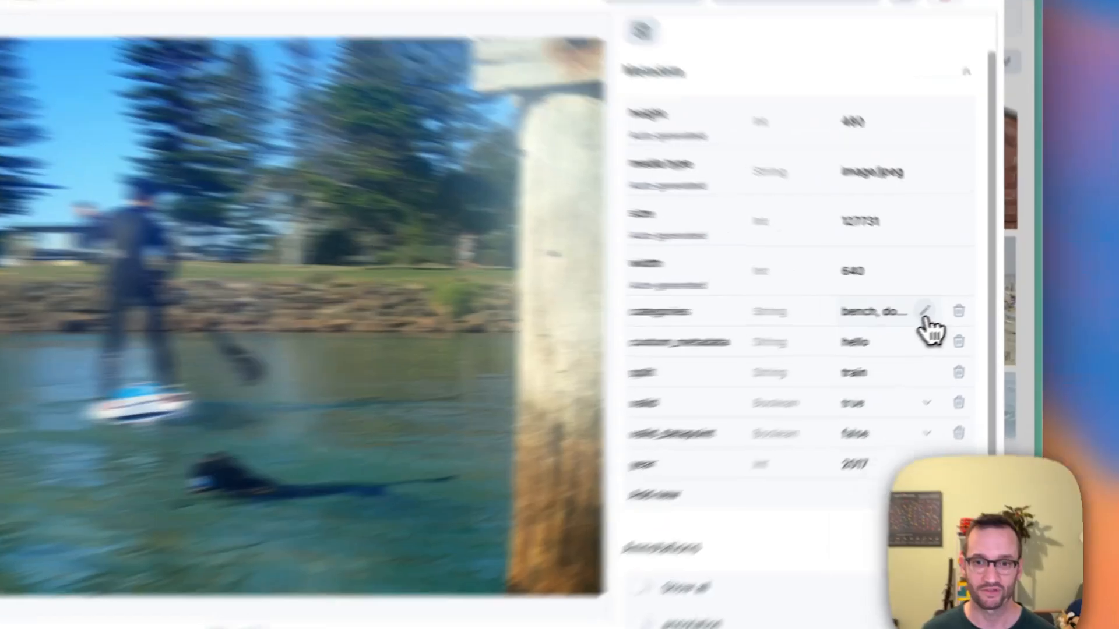
click(951, 308)
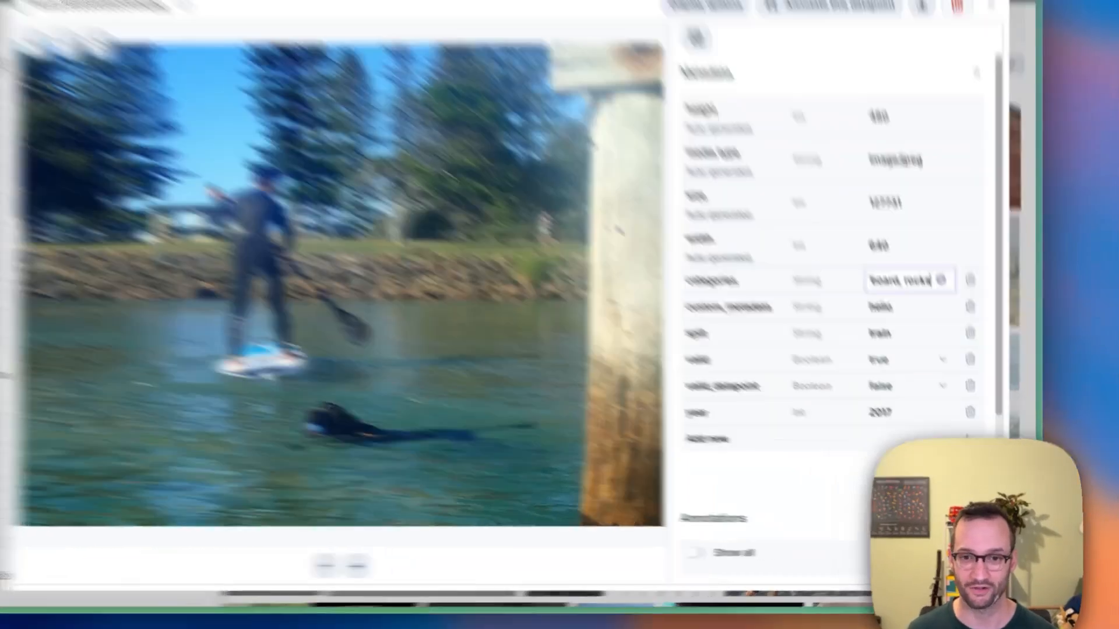
click(924, 497)
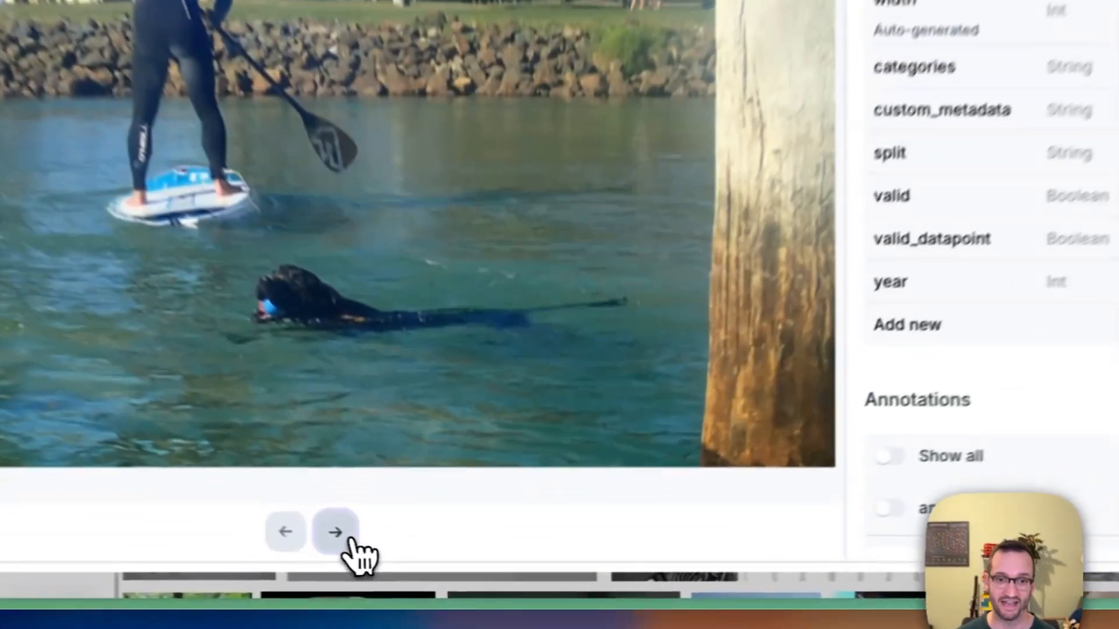
- Go to the next datapoint, add the existing Boolean field valid with the value true, save, and return to the gallery
click(423, 566)
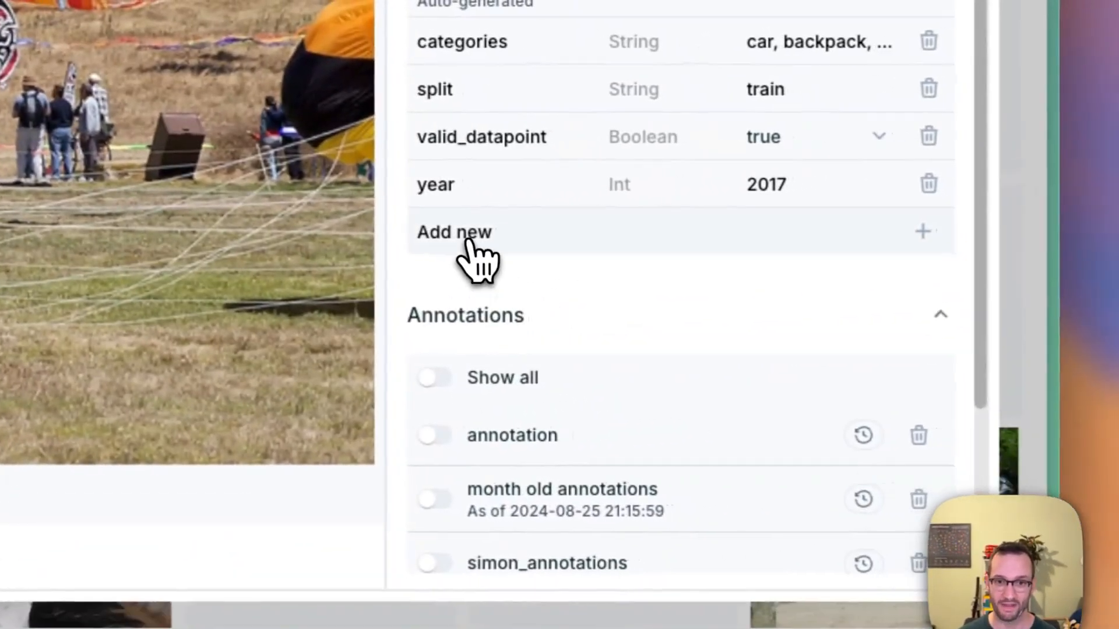
click(474, 250)
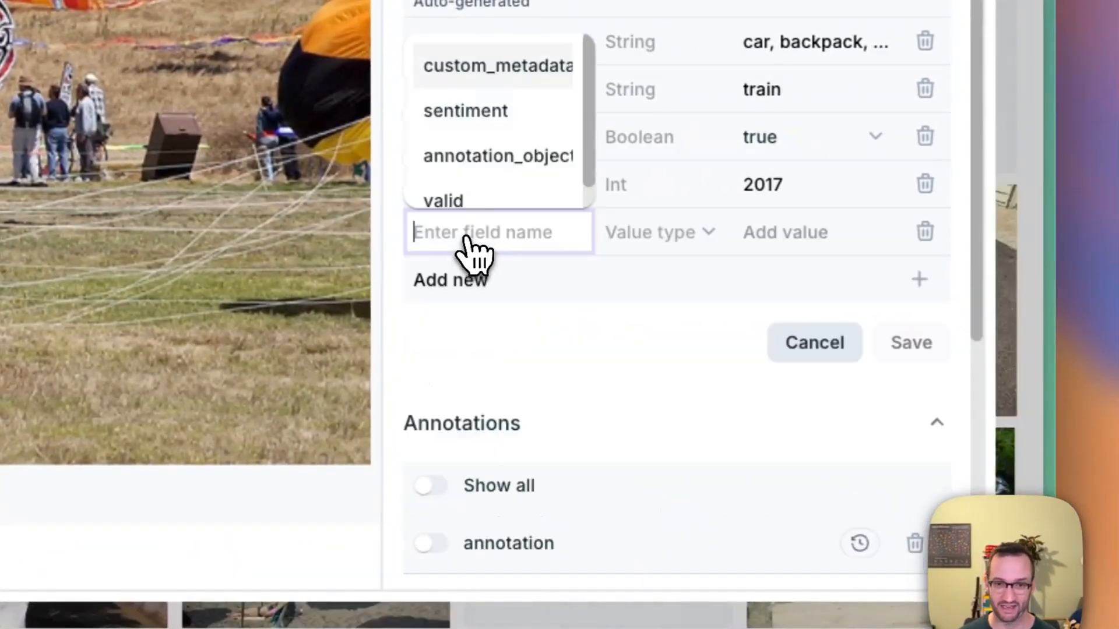
click(468, 202)
click(767, 236)
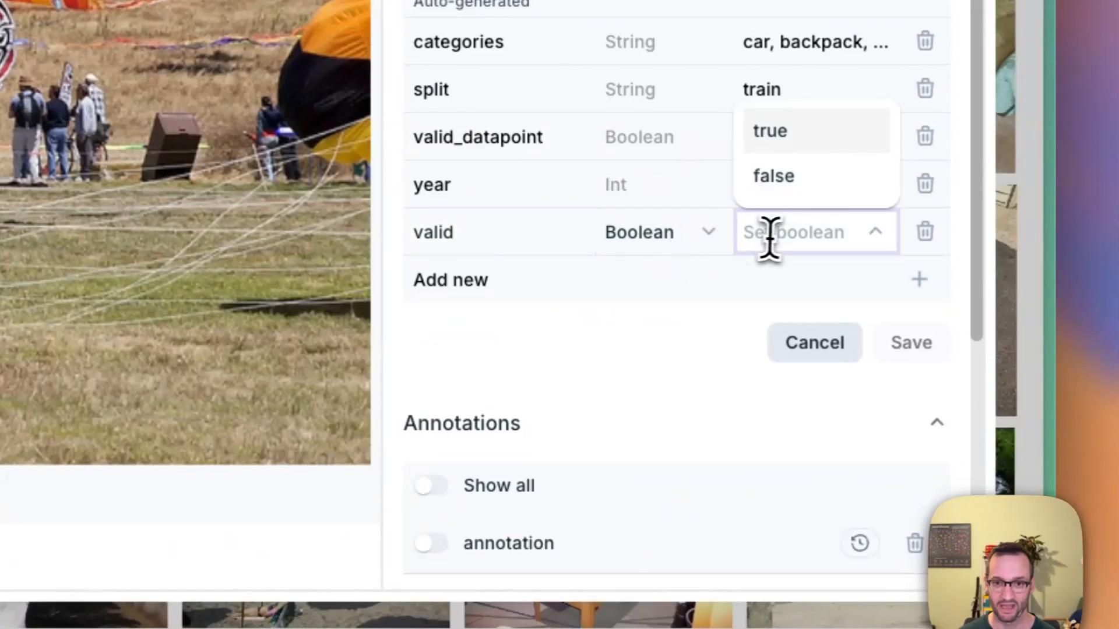
click(775, 140)
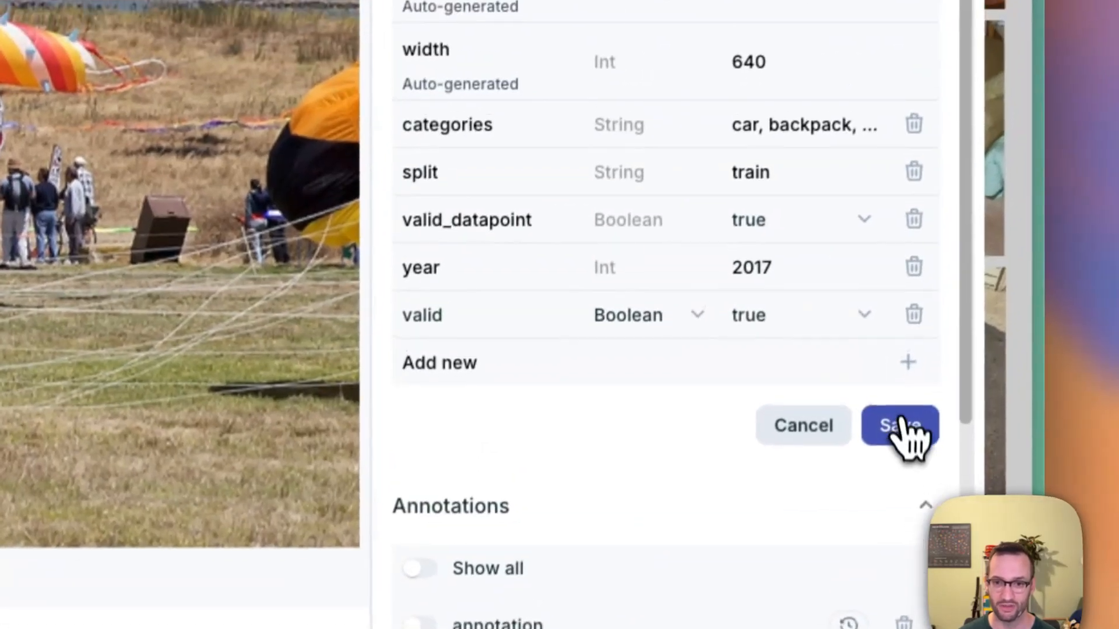
click(899, 440)
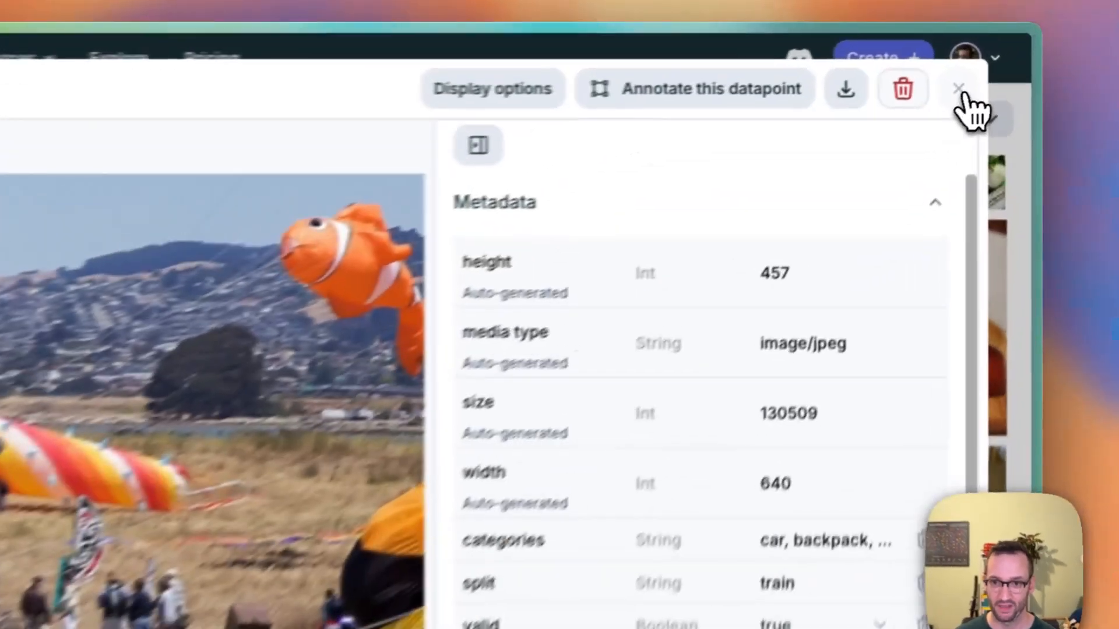
click(999, 61)
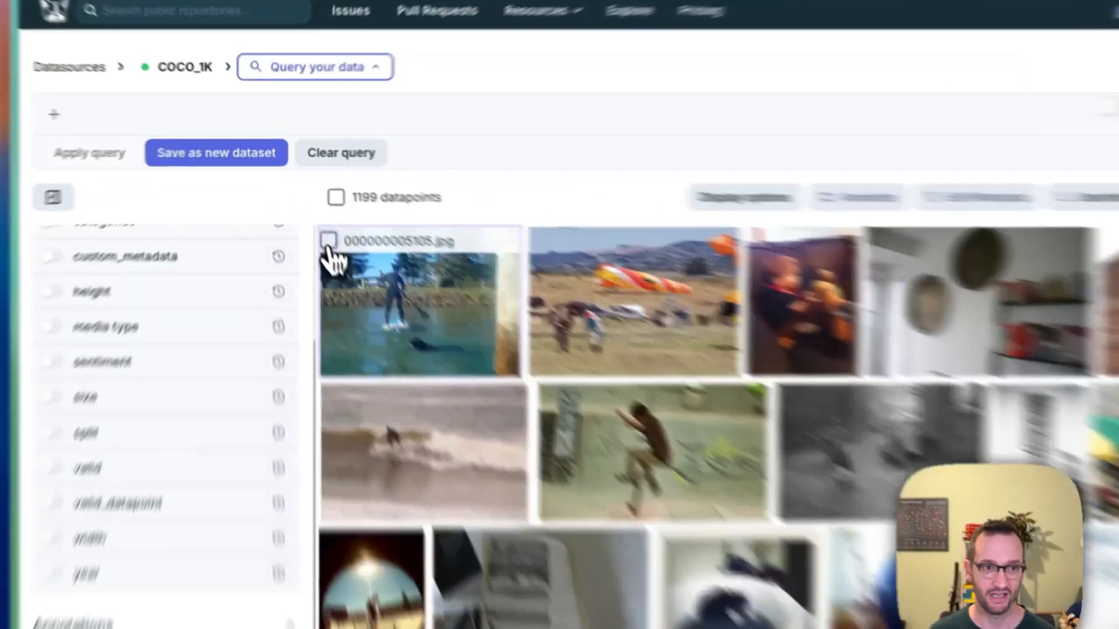
- Select the datapoints from 000000005105.jpg through 000000004489.jpg and set their Boolean metadata field valid to true in bulk
click(310, 210)
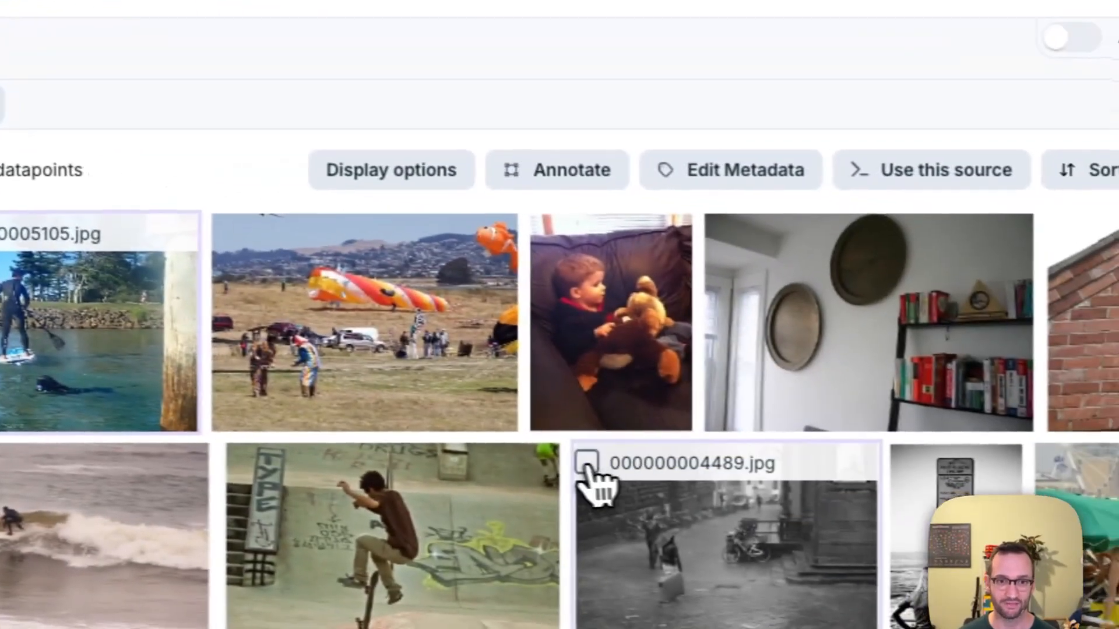
shift+click(586, 463)
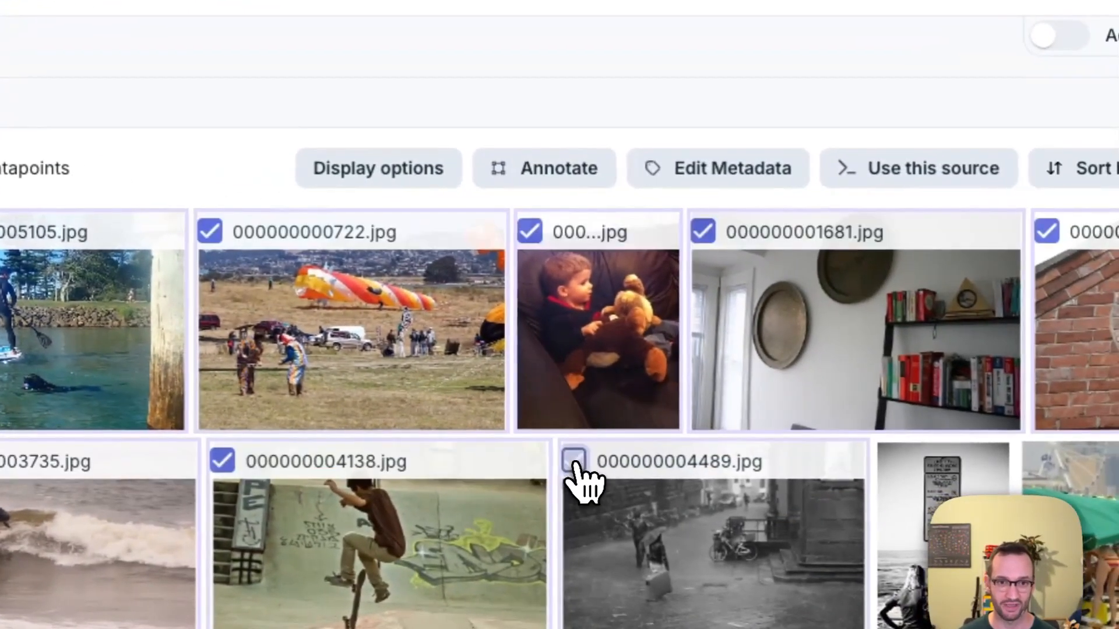
click(737, 167)
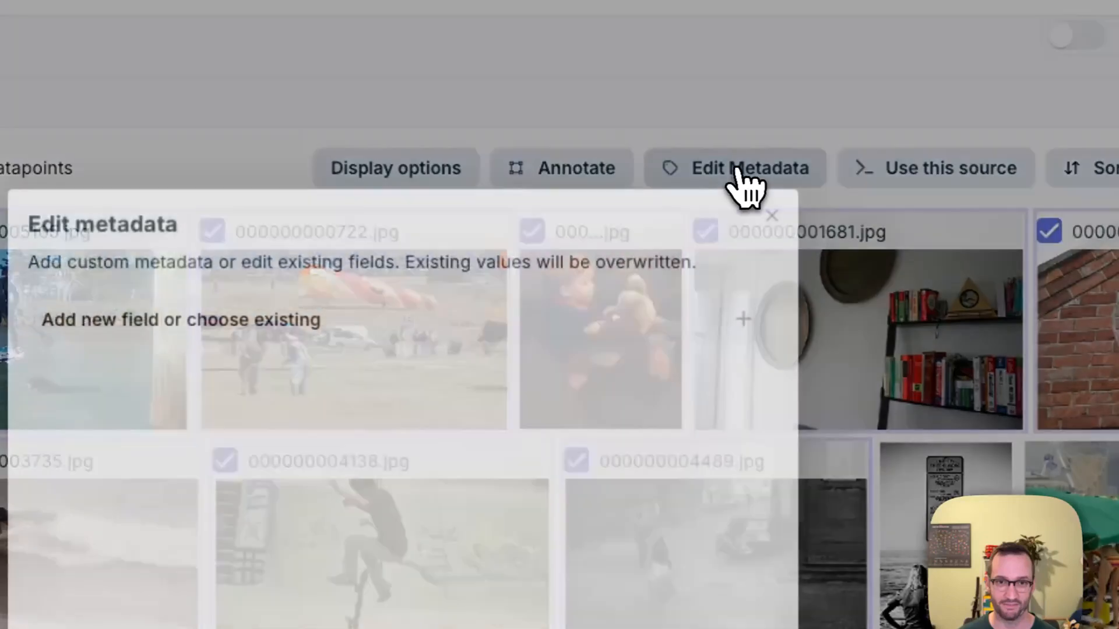
click(731, 318)
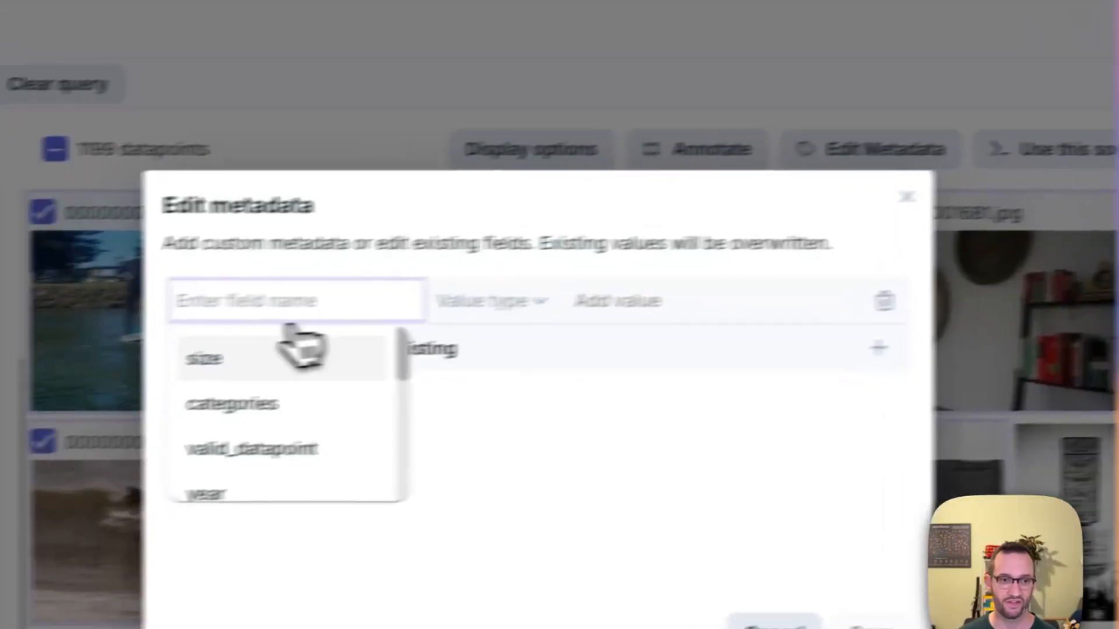
text(vali)
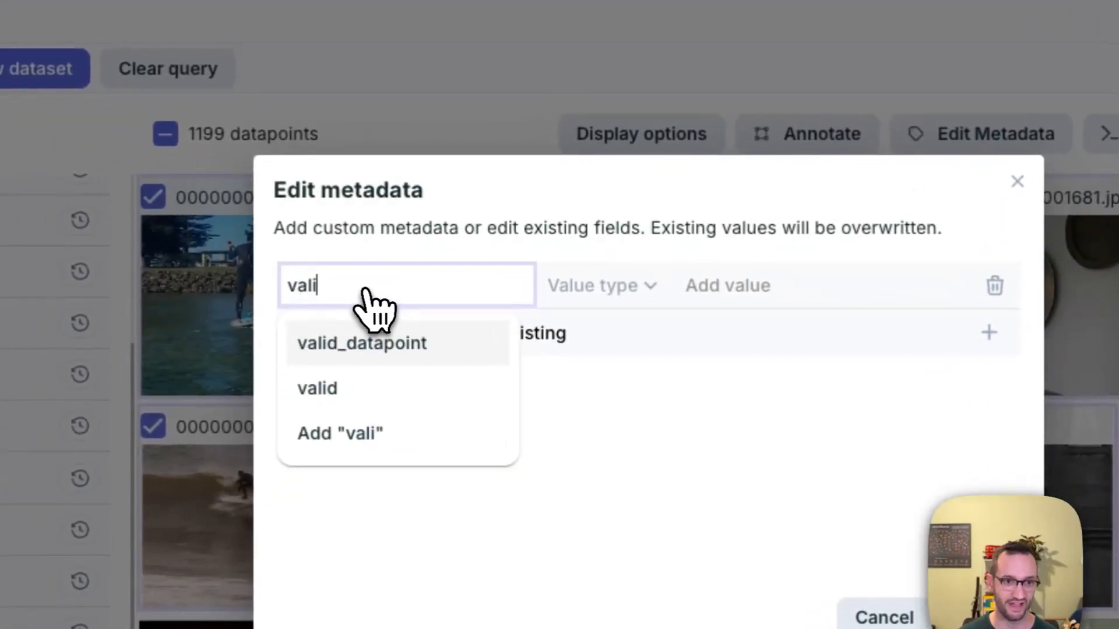
click(318, 388)
click(749, 292)
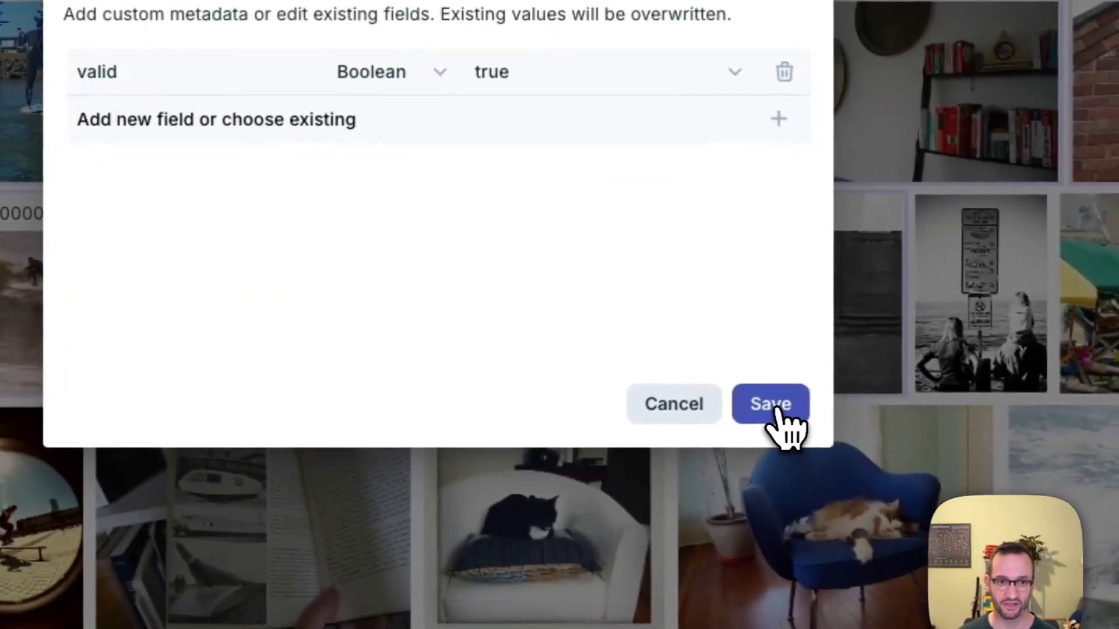
click(777, 408)
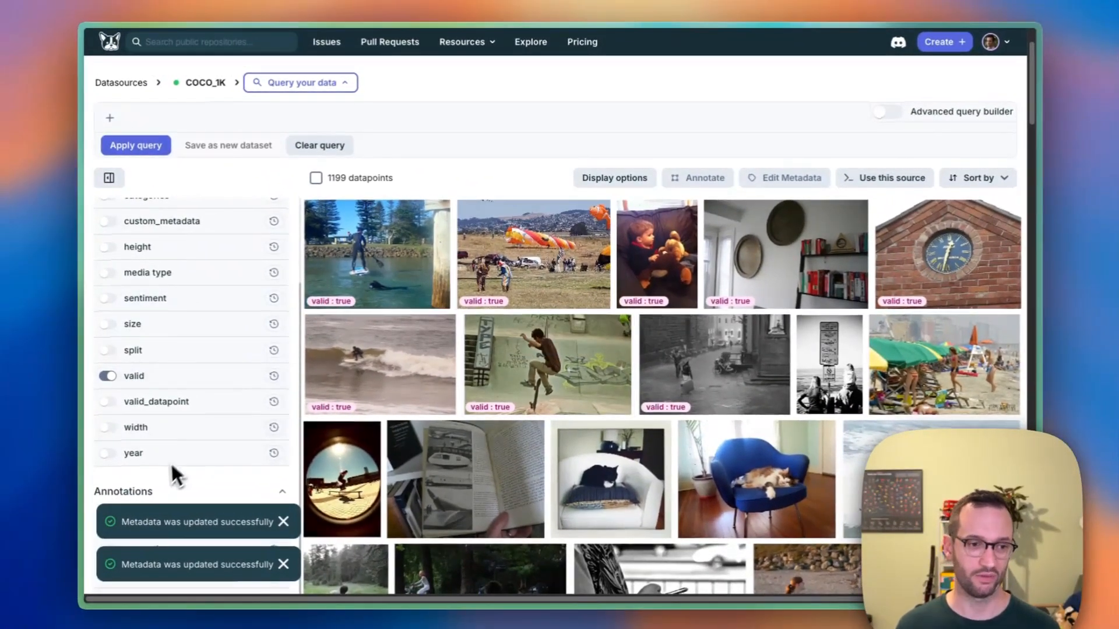
- Show the annotation layer on the gallery's datapoints and set the display options to color annotations by class
scroll(175, 473, down, 2)
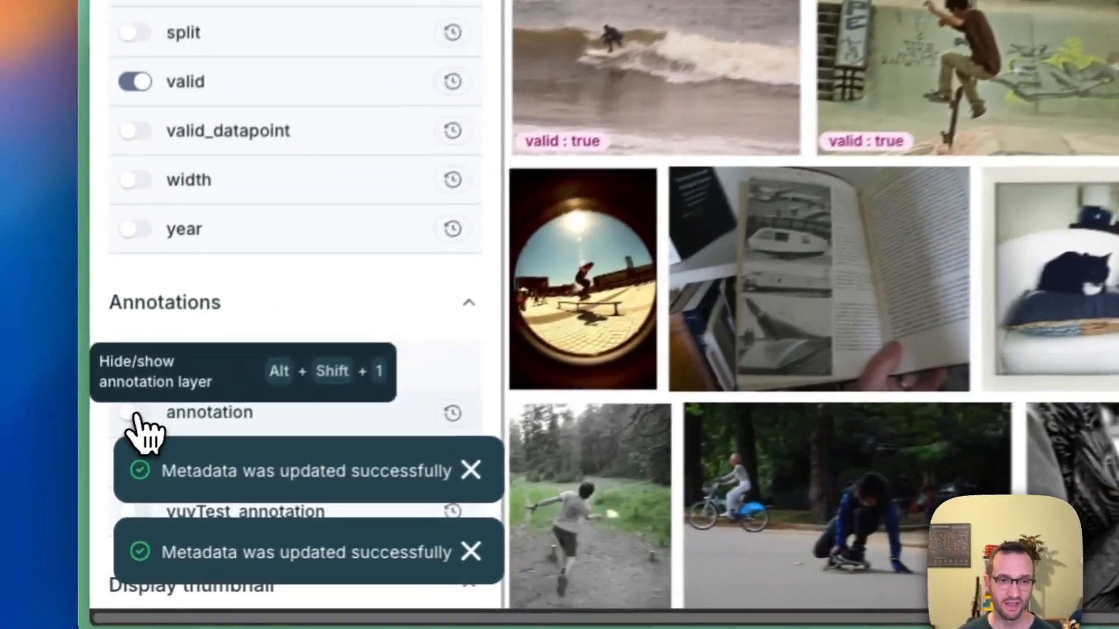
click(108, 495)
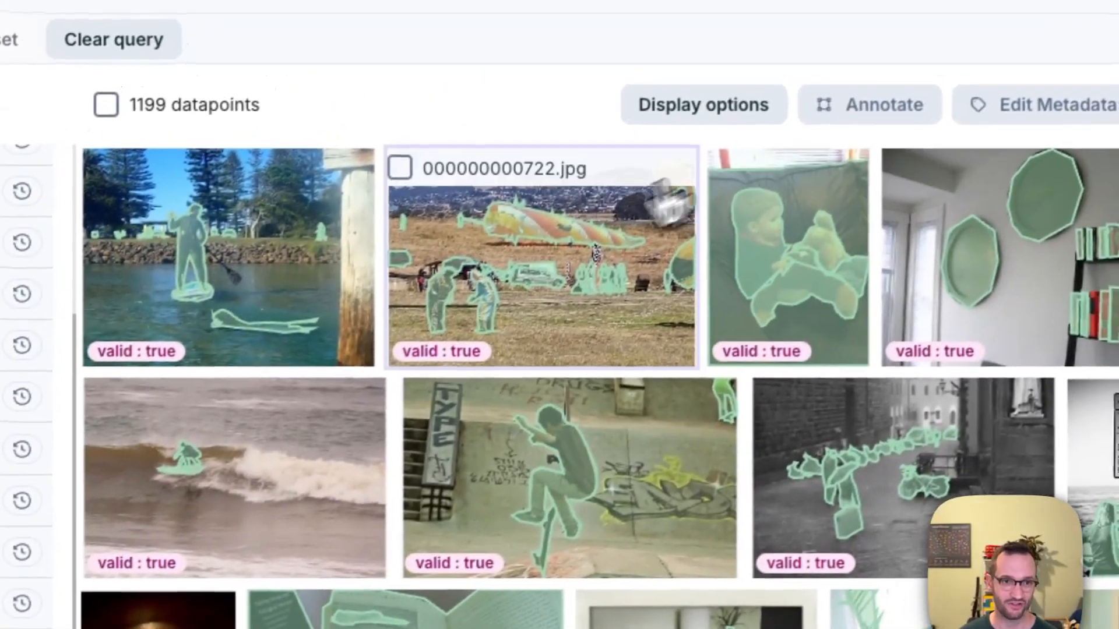
click(758, 97)
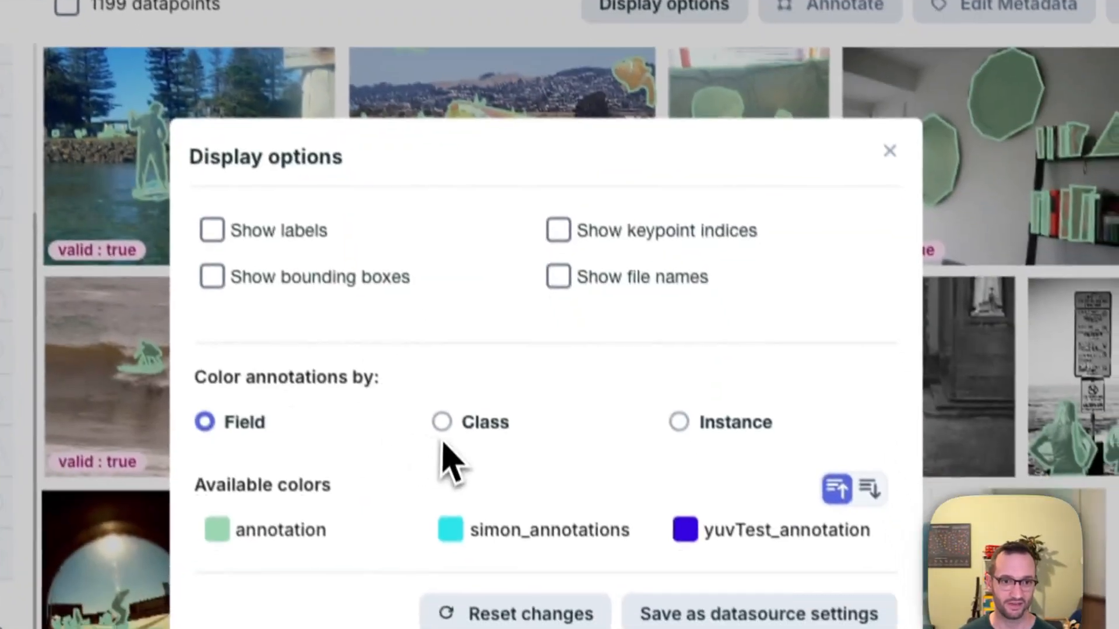
click(479, 525)
click(927, 254)
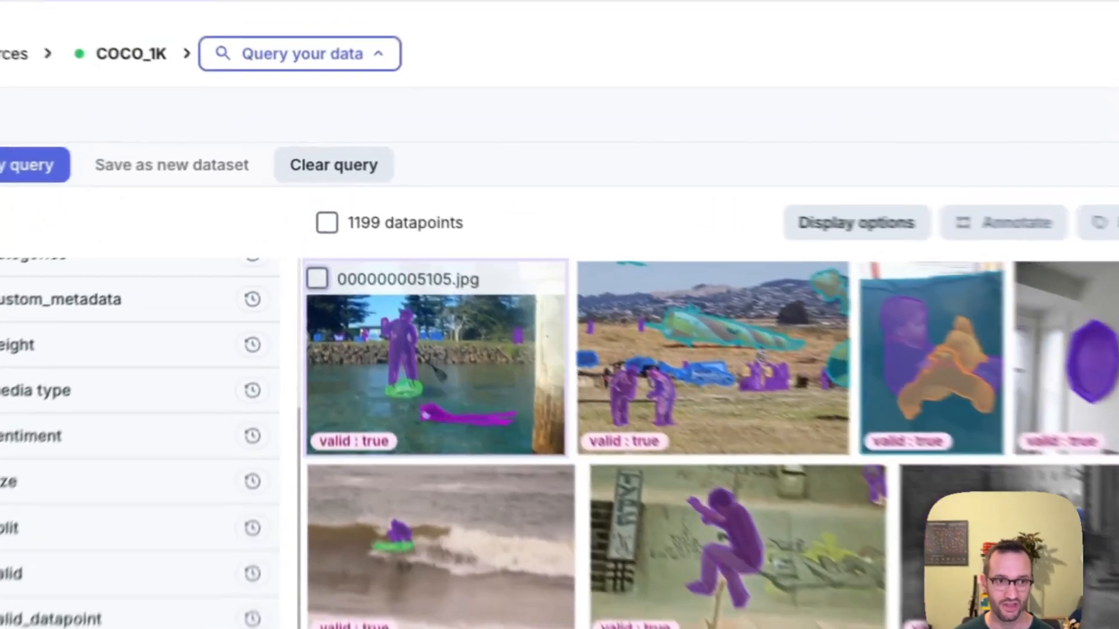
- Select the first three datapoints and send them for annotation in the existing project new_labels_now
click(310, 220)
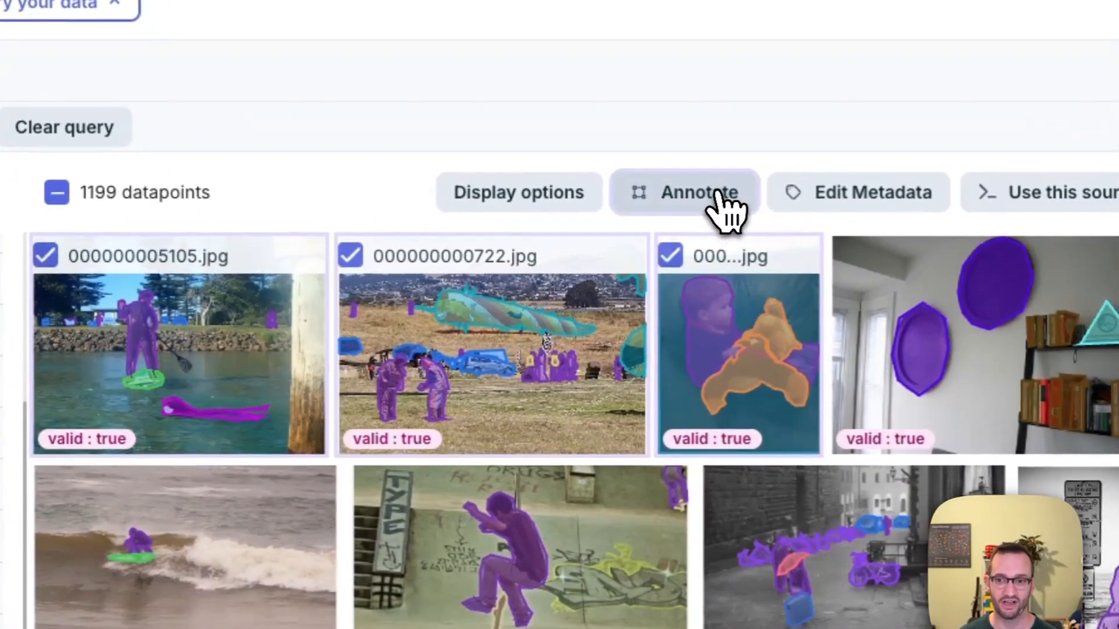
click(719, 195)
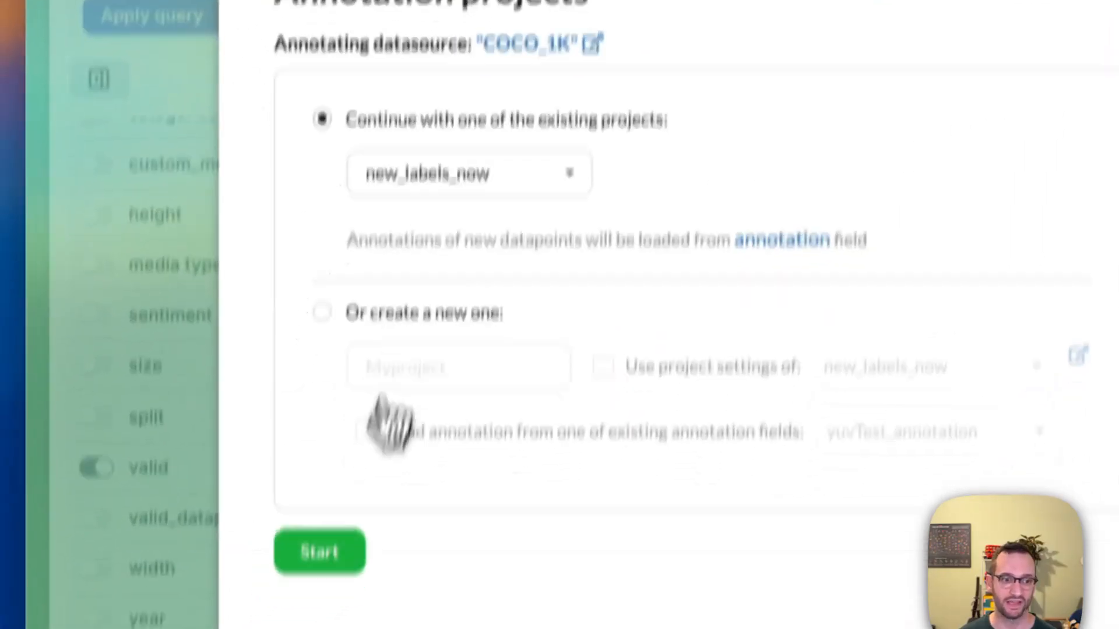
click(324, 399)
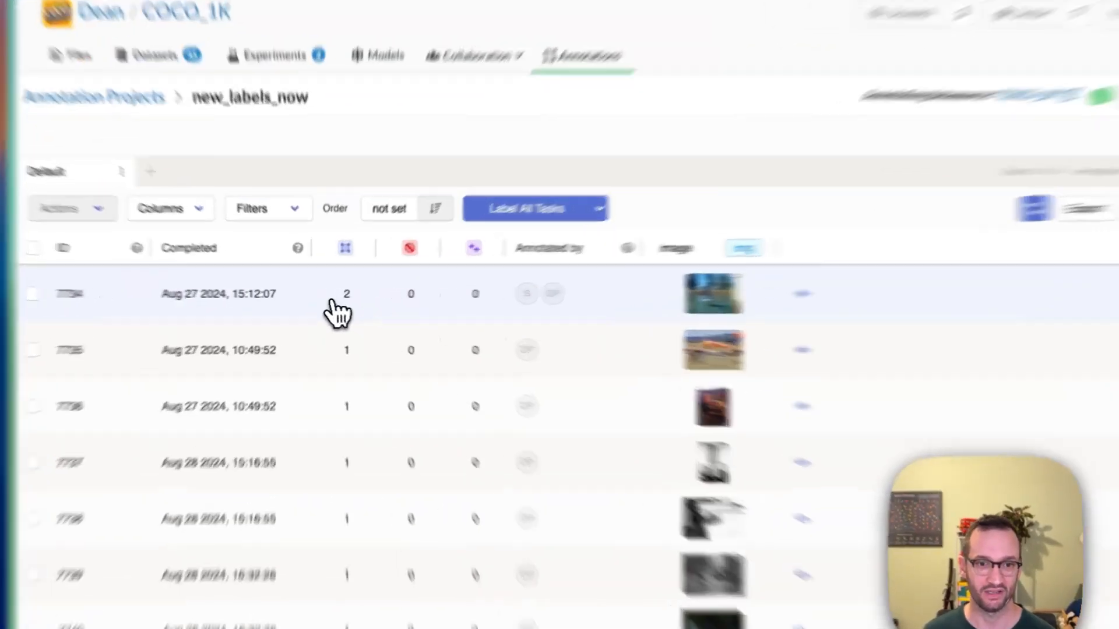
- Open the project's first task, try moving a head vertex of the person polygon, and undo the move
click(332, 303)
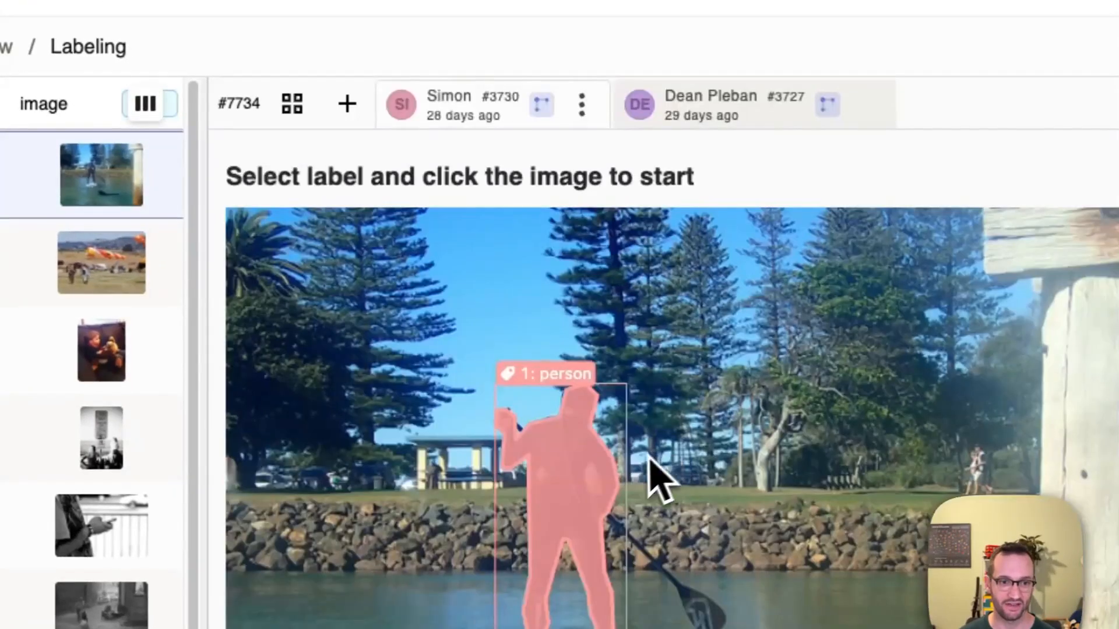
drag(595, 398, 729, 348)
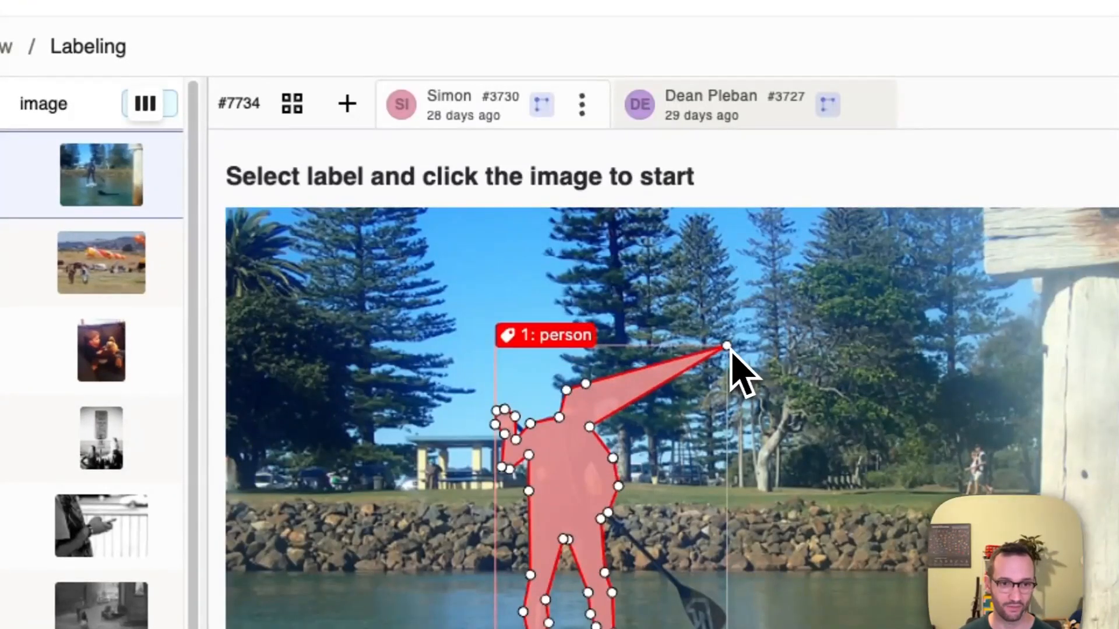
key(ctrl+z)
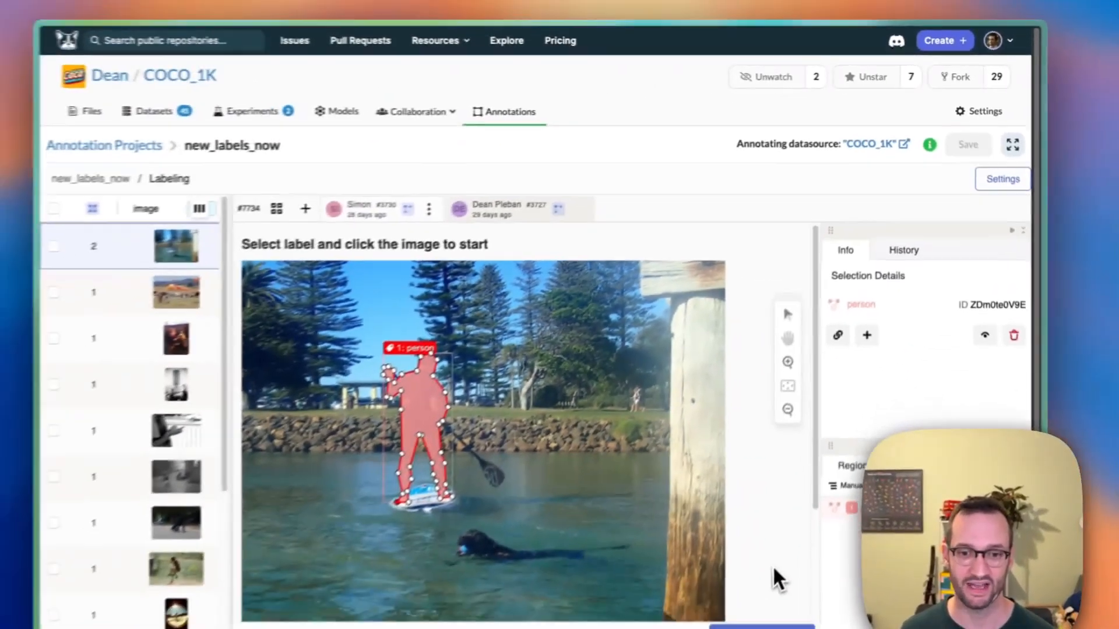
scroll(825, 577, down, 2)
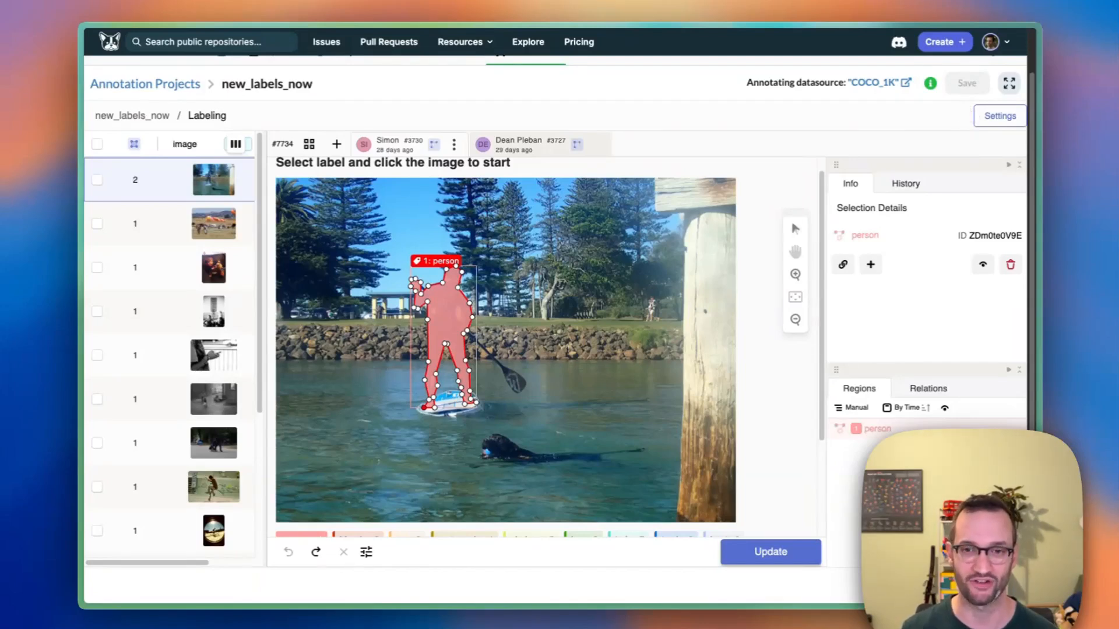
- Return to the repository's list of datasets and open "dog and not hot dog sorted dataset"
scroll(870, 162, up, 1)
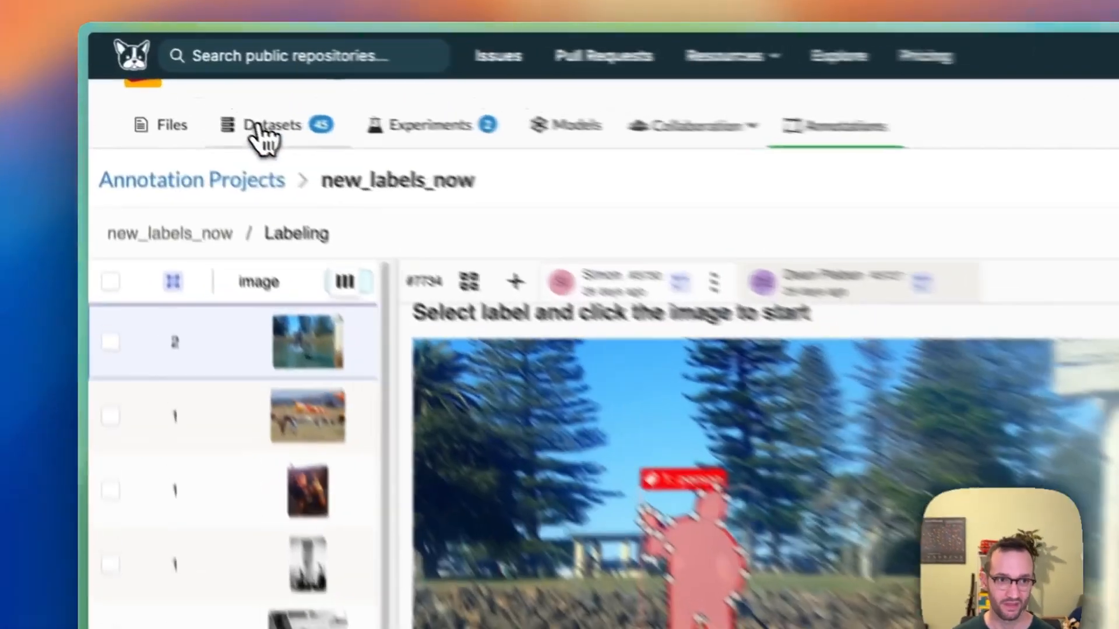
click(192, 82)
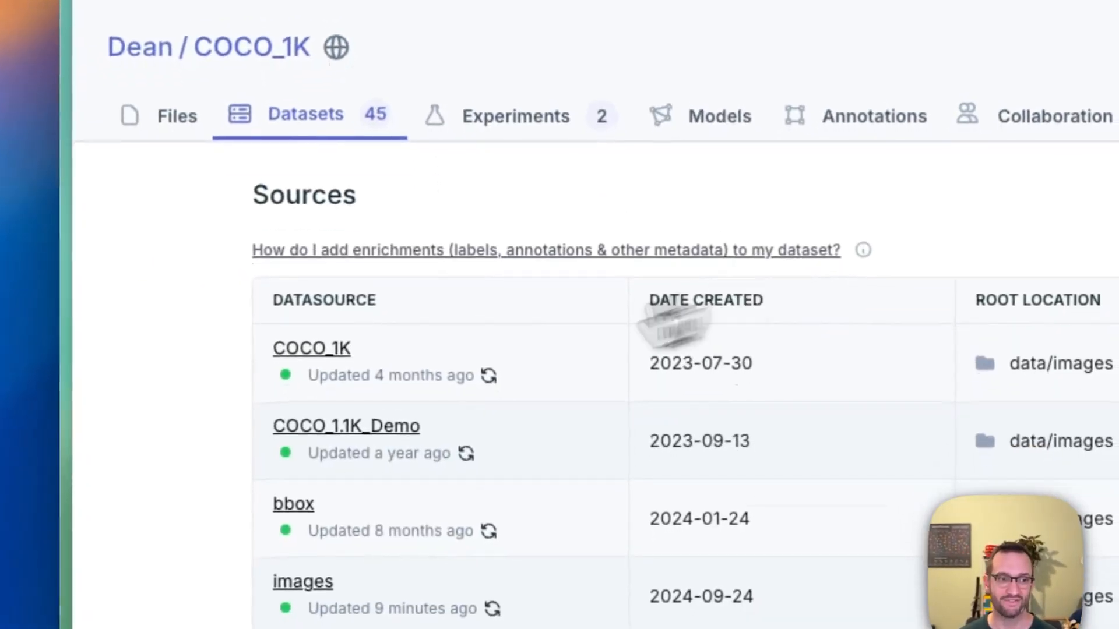
scroll(332, 217, down, 10)
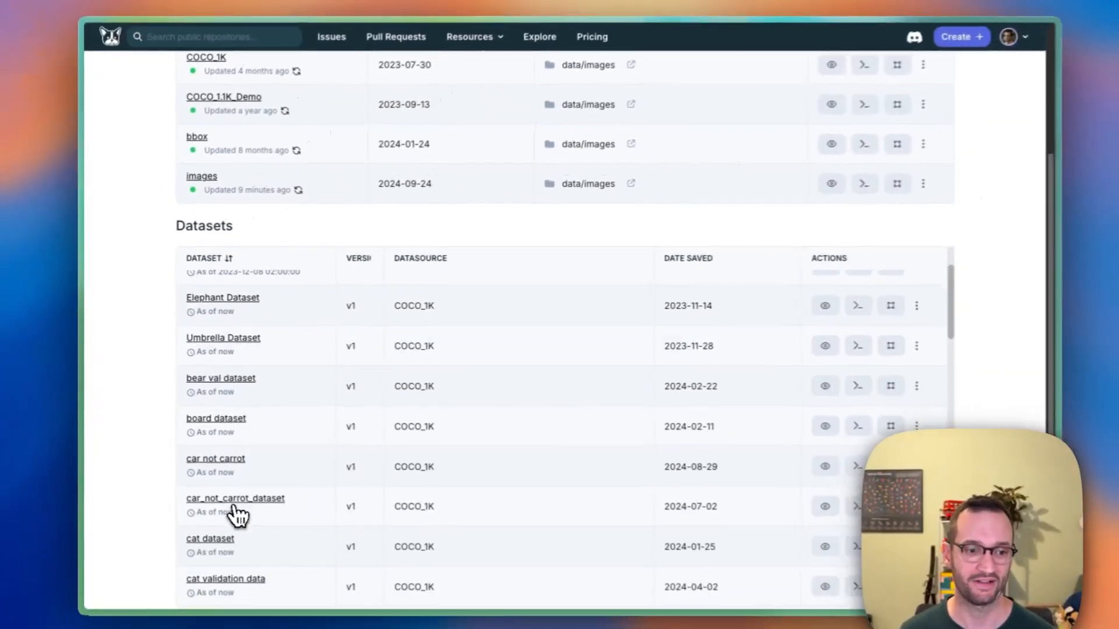
scroll(233, 513, down, 5)
click(321, 501)
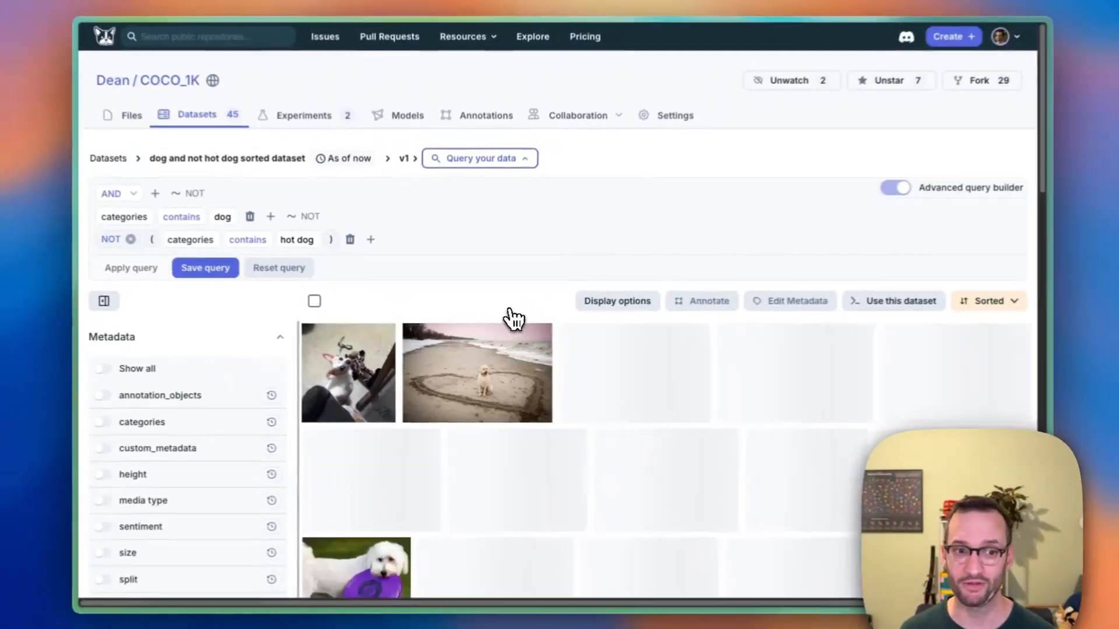
- Examine the dataset's loading instructions, including the get_dataset code and the torch dataloader line, and close them
click(919, 312)
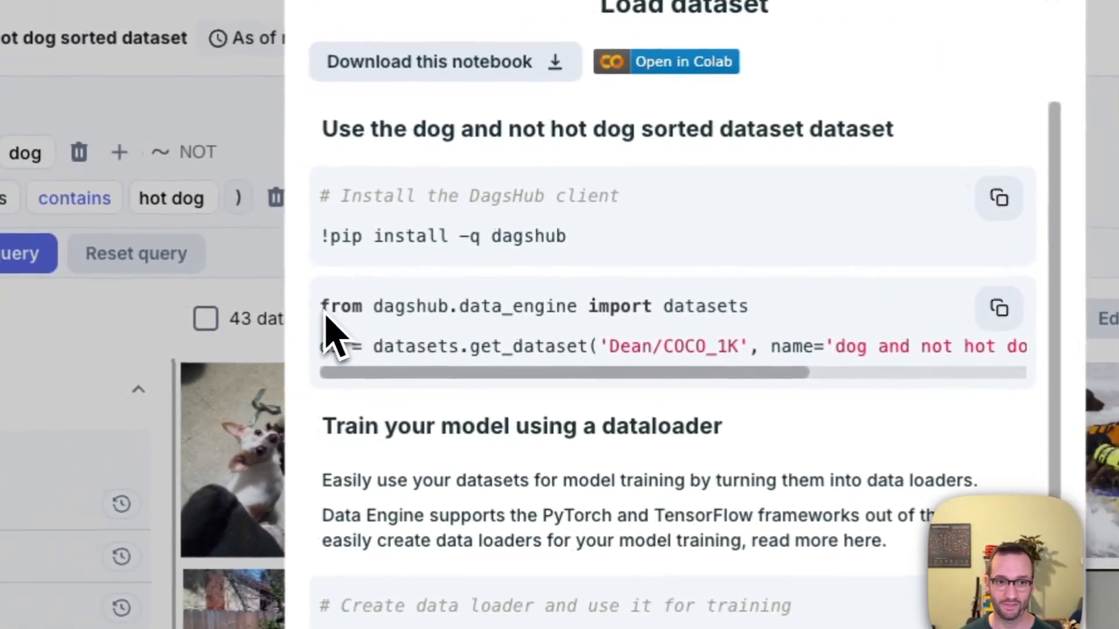
drag(245, 313, 972, 379)
drag(825, 238, 419, 239)
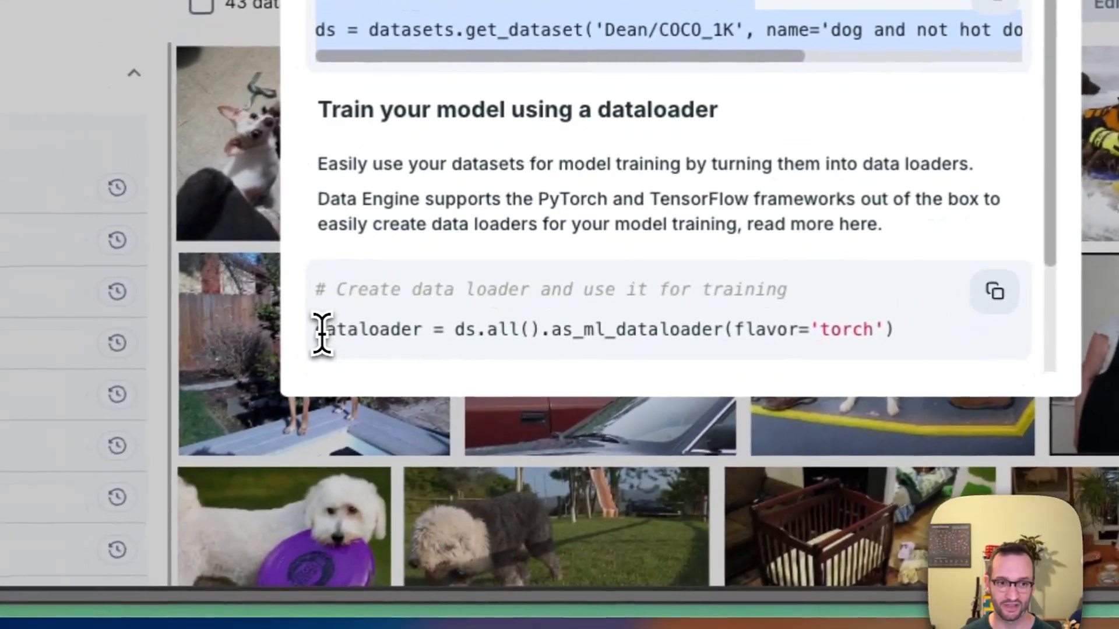
drag(176, 420, 761, 422)
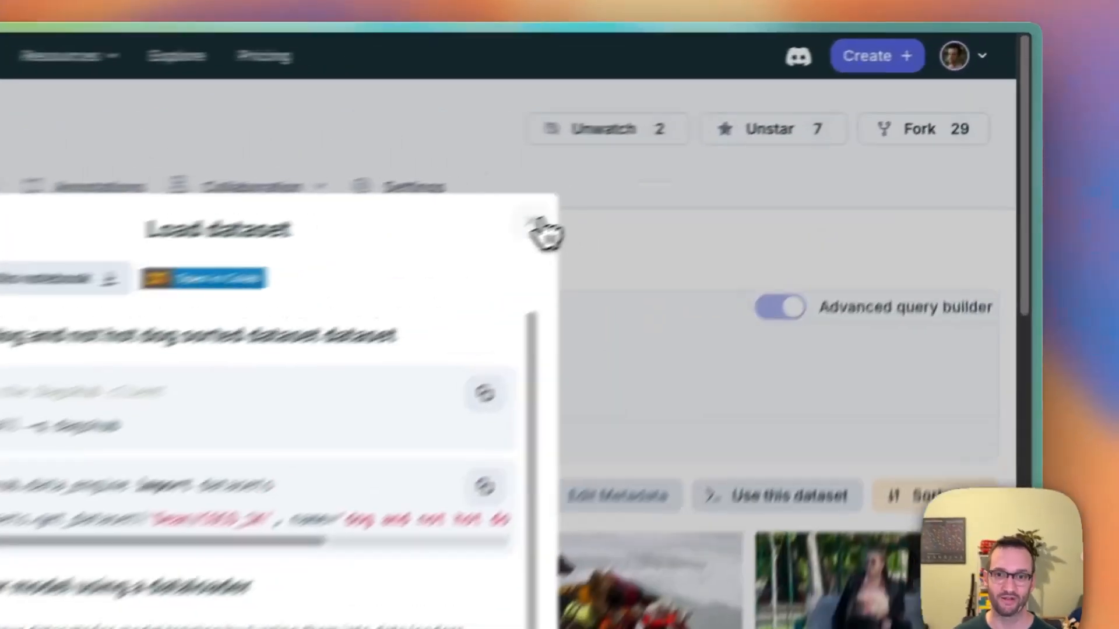
click(740, 140)
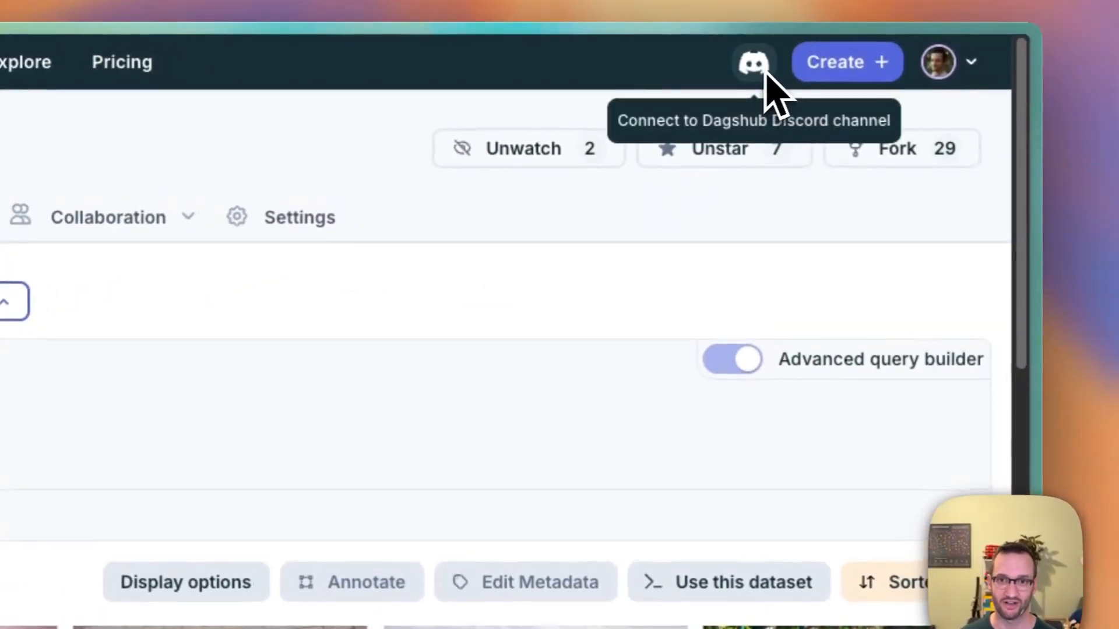